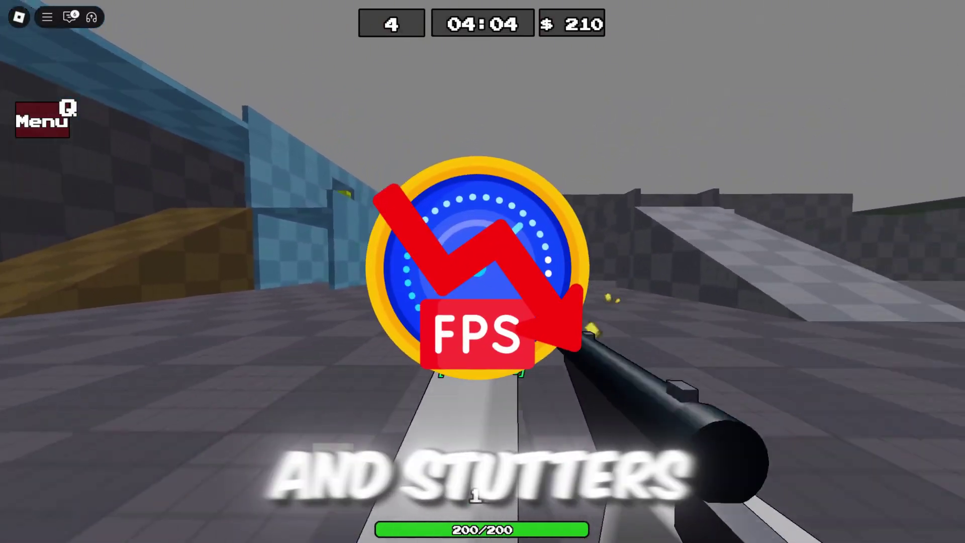
Step: Overwrite existing fast flags with the imported values, then boost Roblox in GearUP to pick a server region
left_click(482, 272)
left_click(483, 271)
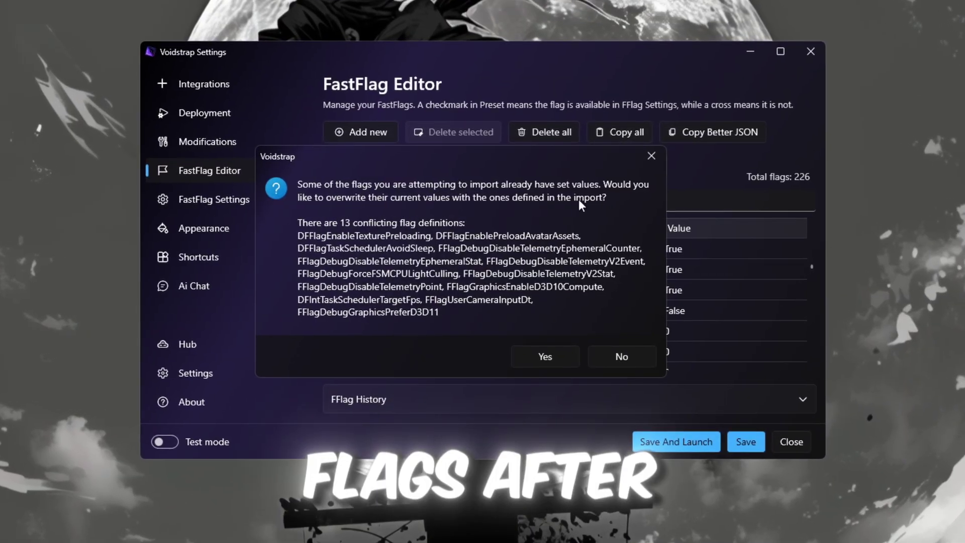
left_click(544, 358)
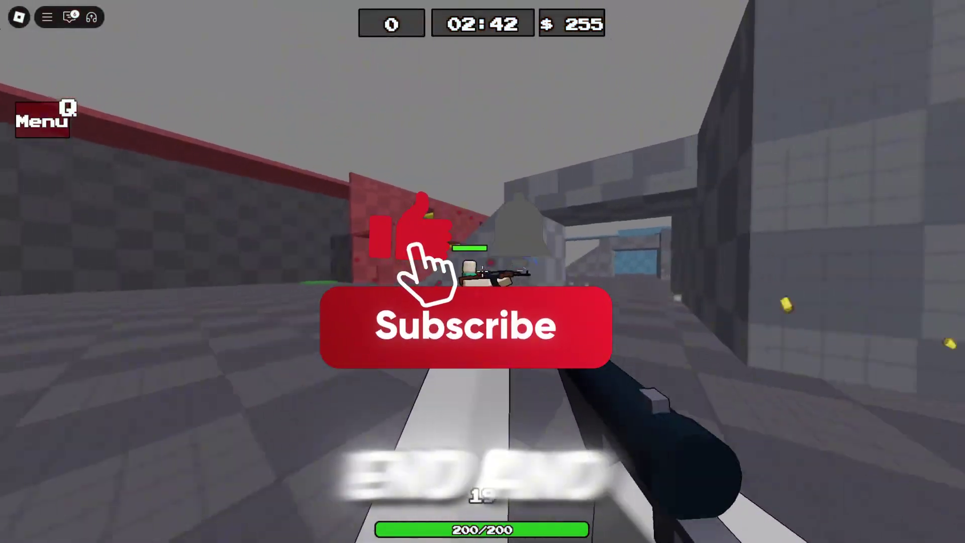
left_click(483, 272)
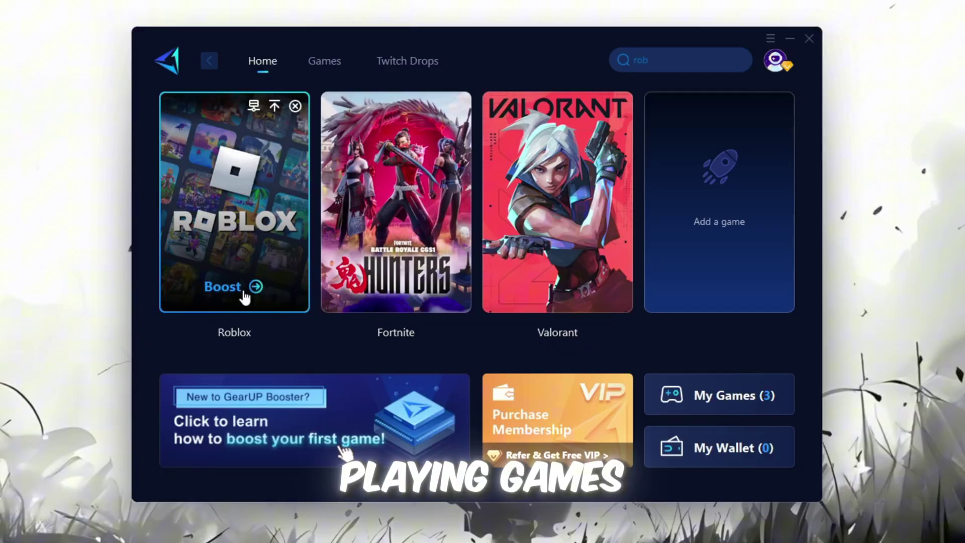
left_click(244, 295)
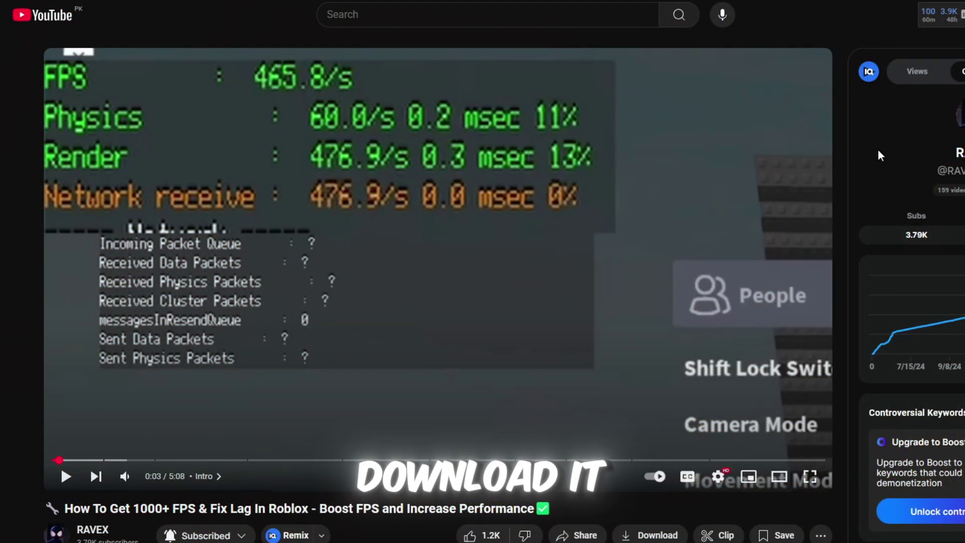
Step: Scroll the YouTube tutorial page down to the video's description
scroll(877, 149, "down", 5)
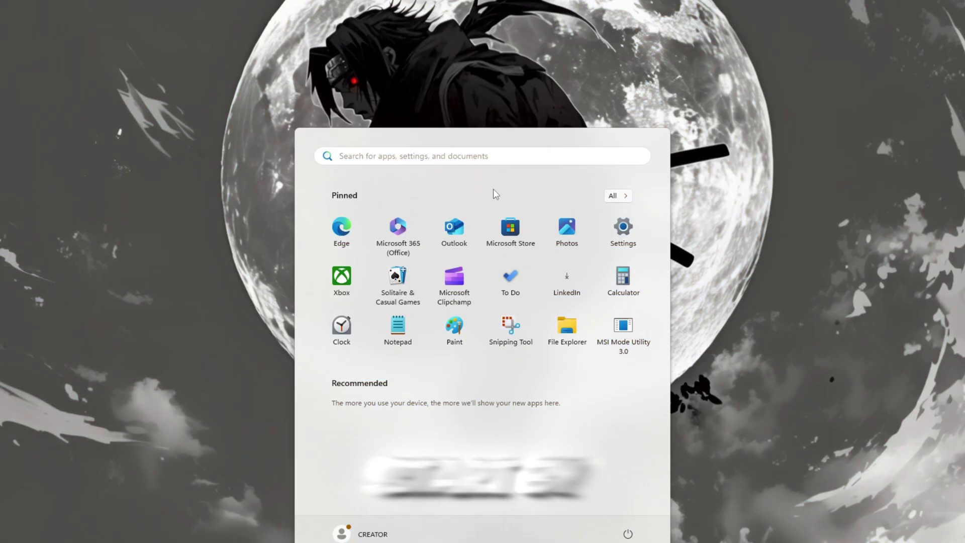
Step: Open Device Manager from Start search and expand the Network adapters list
type("Dev")
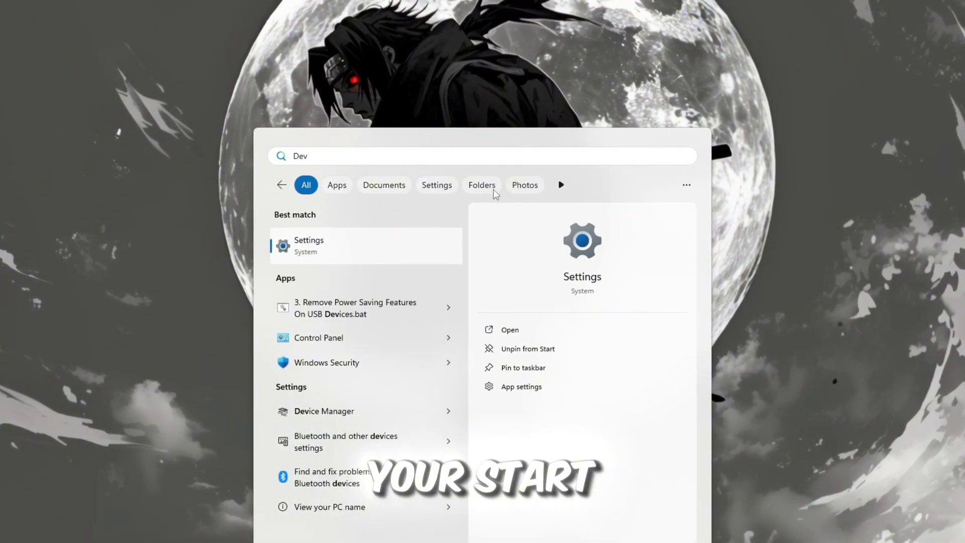
type("ice")
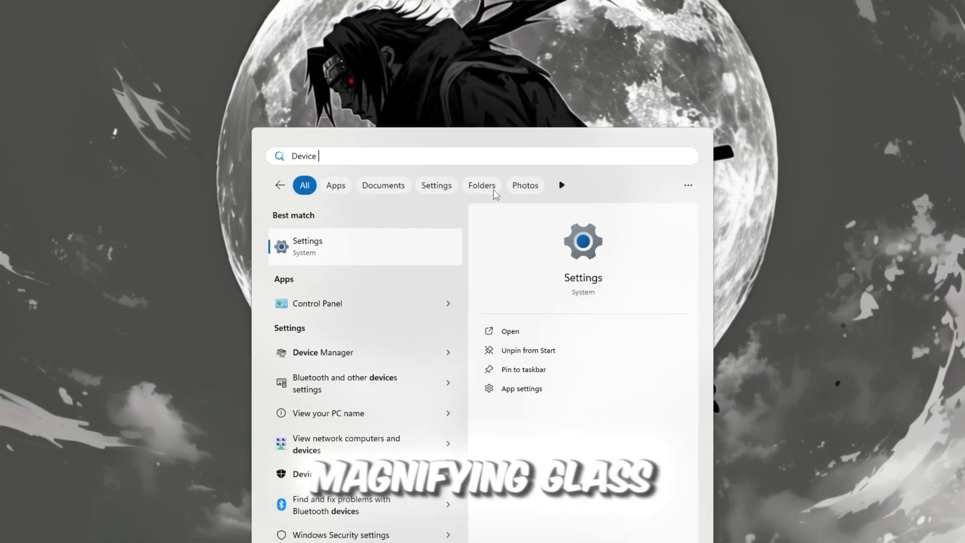
type(" Ma")
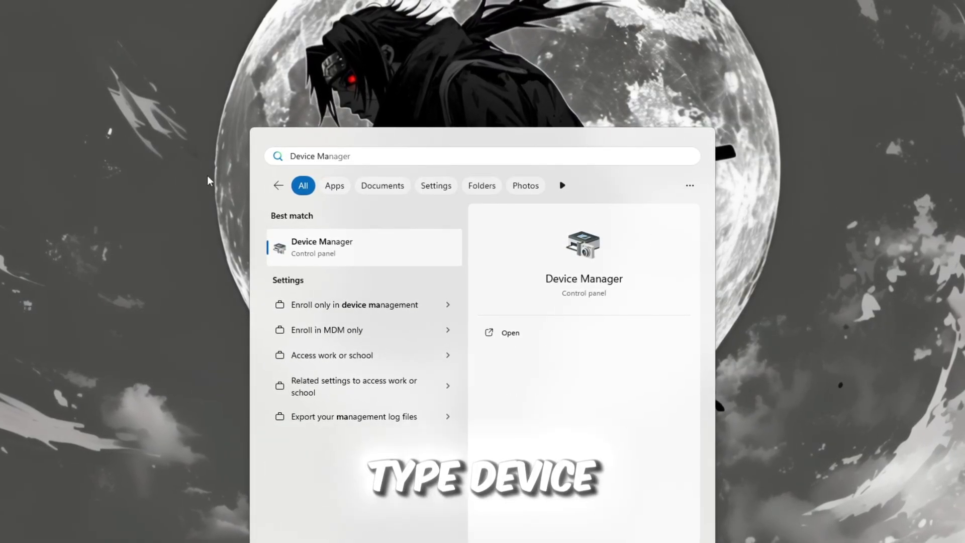
type("nager")
left_click(387, 242)
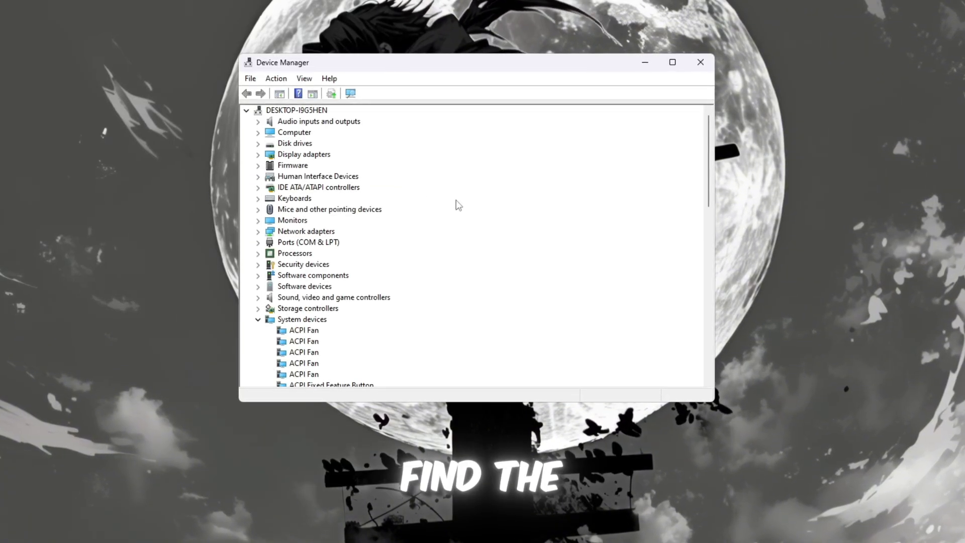
left_click(258, 232)
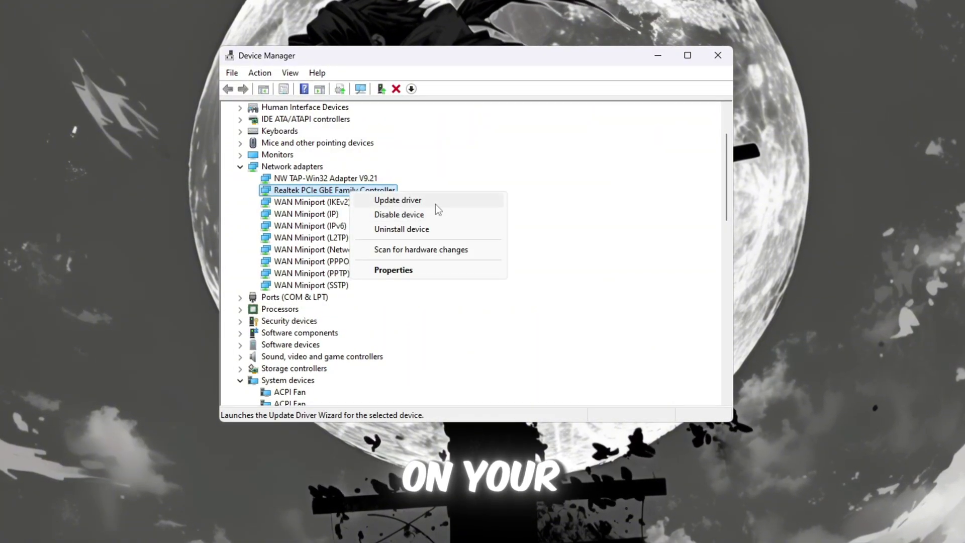
Step: Search automatically for a newer Realtek PCIe GbE driver, then close the wizard
left_click(431, 203)
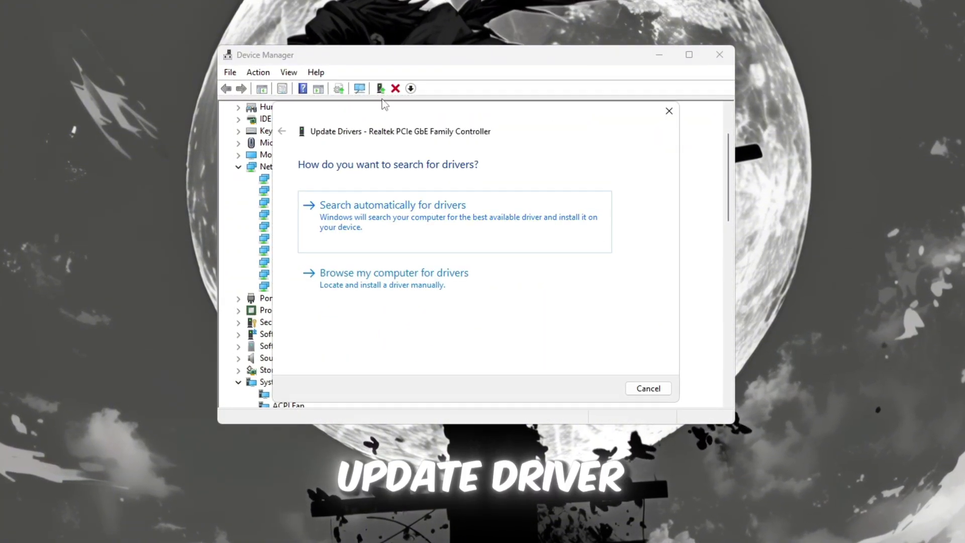
left_click(448, 233)
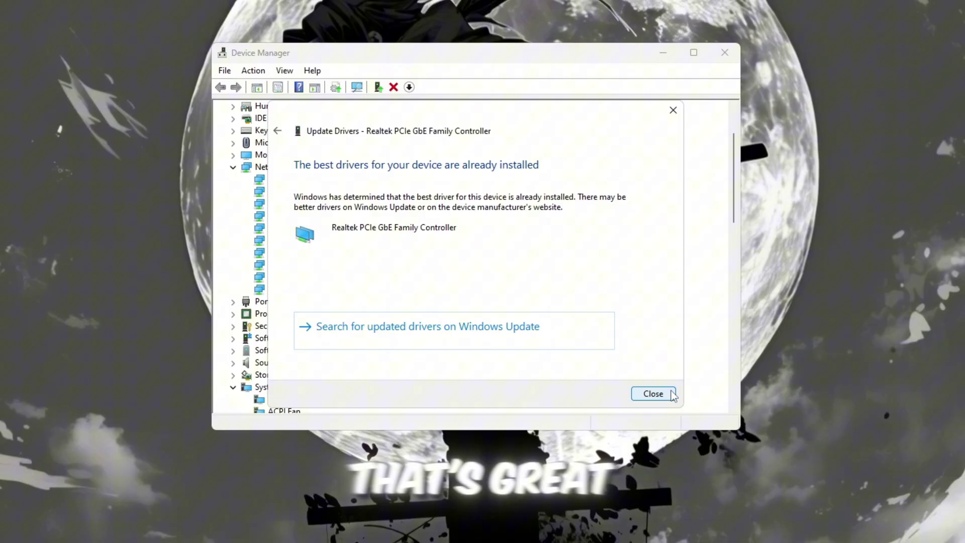
left_click(653, 395)
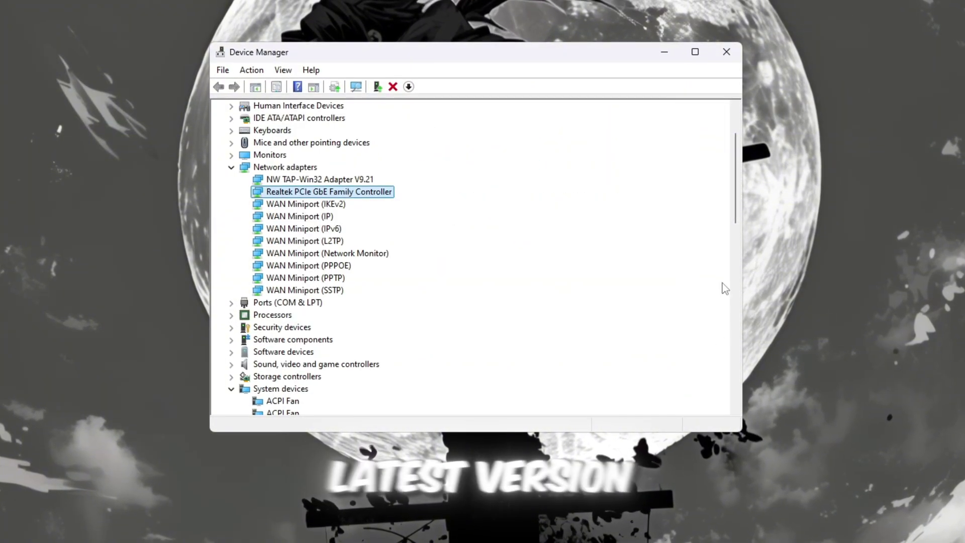
Step: Open the Realtek adapter's Properties and disable 'Allow the computer to turn off this device to save power'
right_click(340, 196)
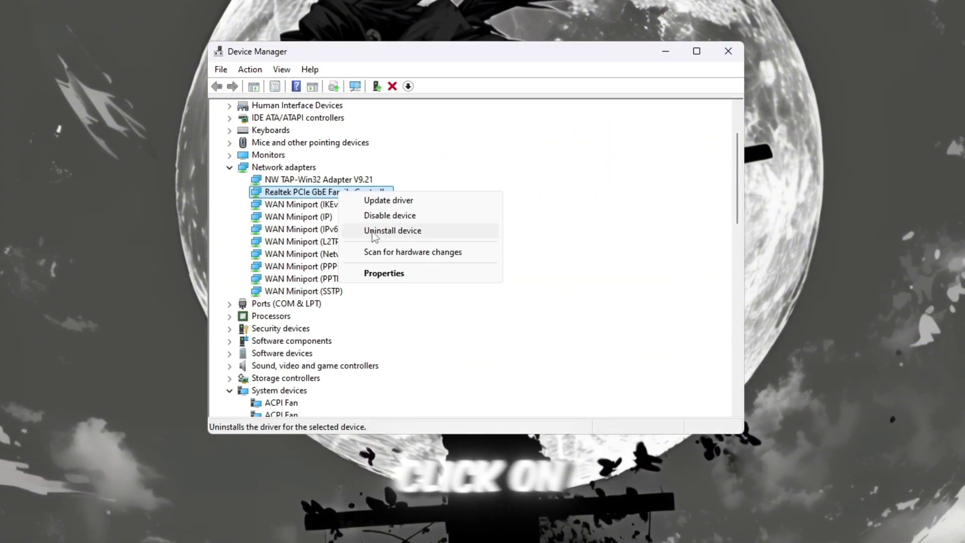
left_click(381, 275)
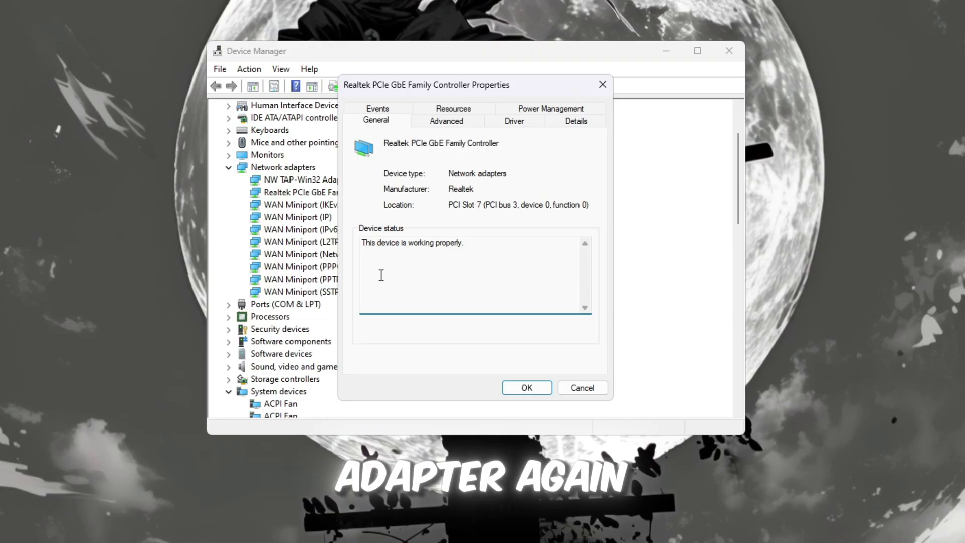
left_click(551, 114)
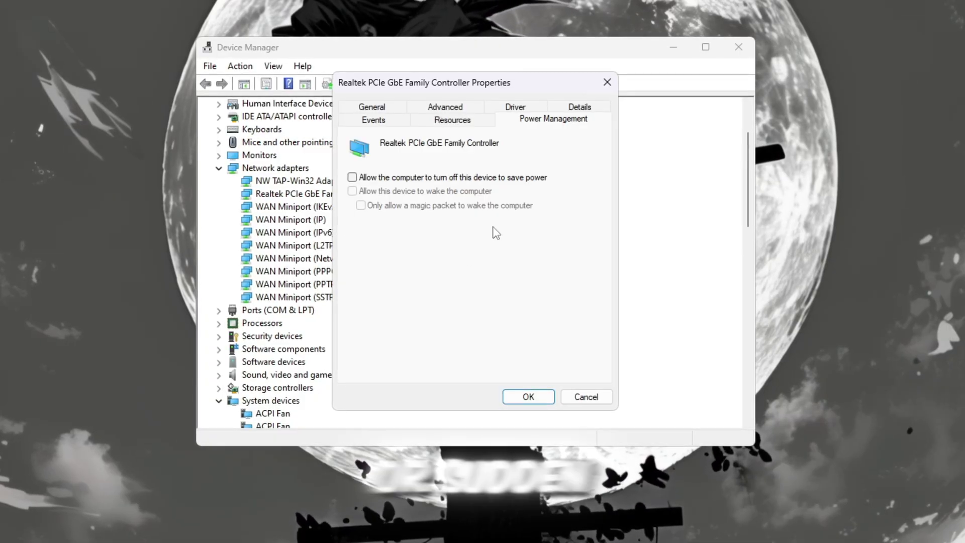
Step: Try Speed & Duplex at 1.0 Gbps Full Duplex on the Advanced tab, then revert to Auto Negotiation
left_click(437, 106)
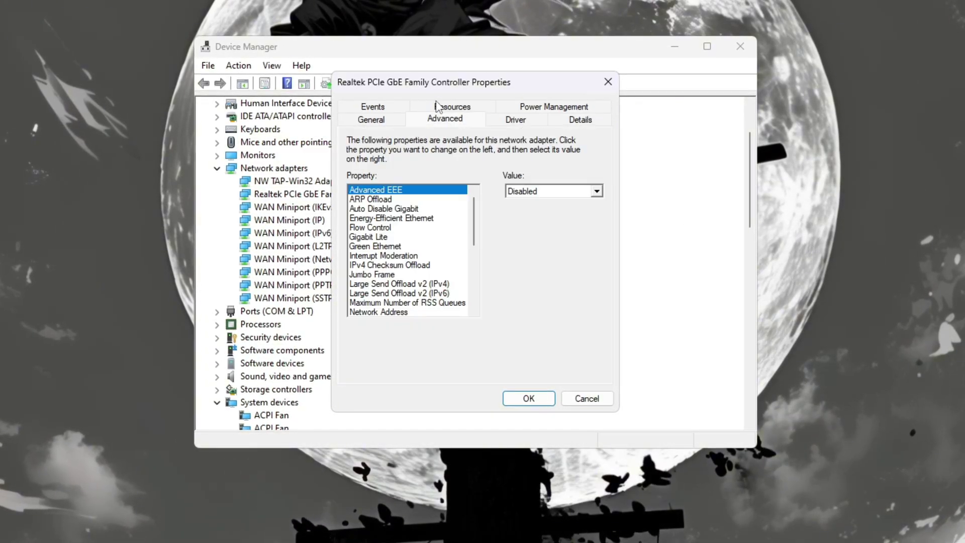
scroll(453, 260, "down", 5)
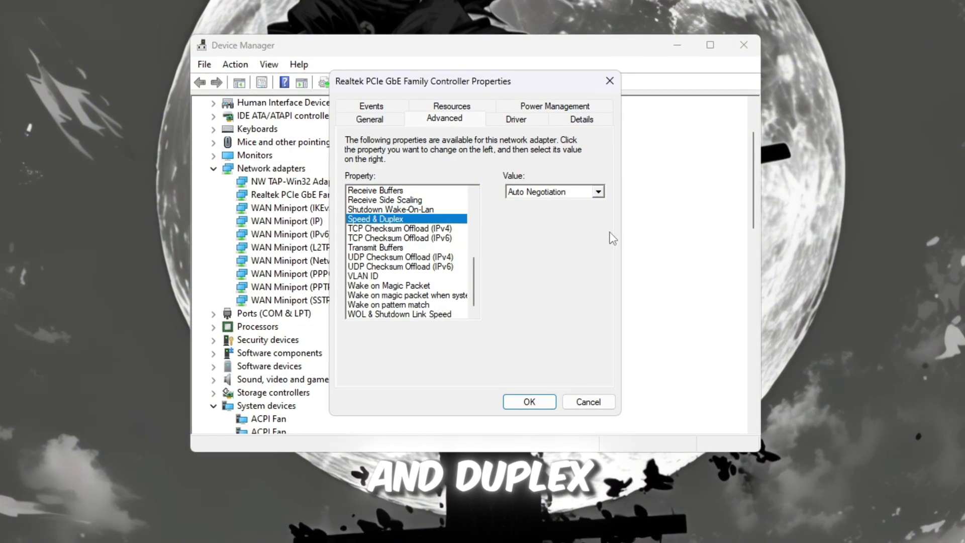
left_click(598, 192)
left_click(601, 201)
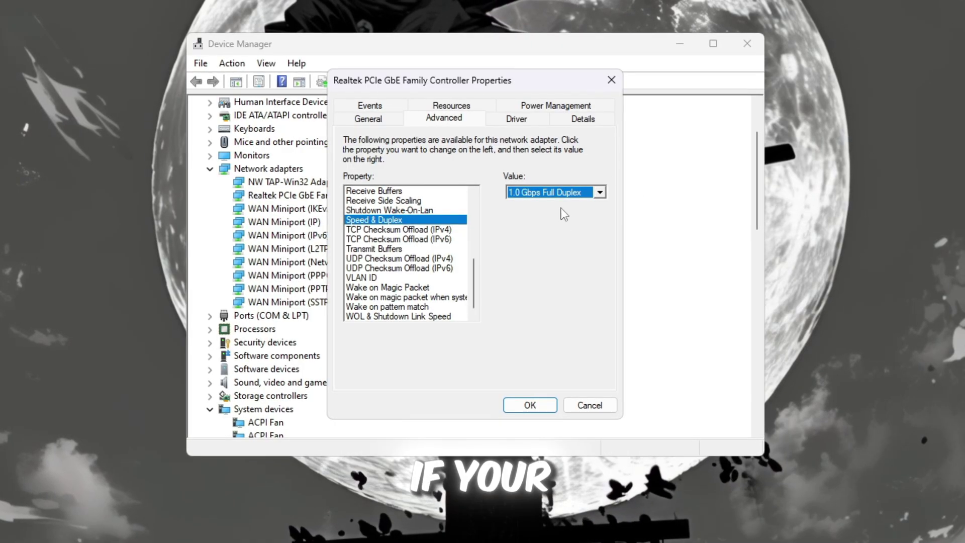
left_click(600, 193)
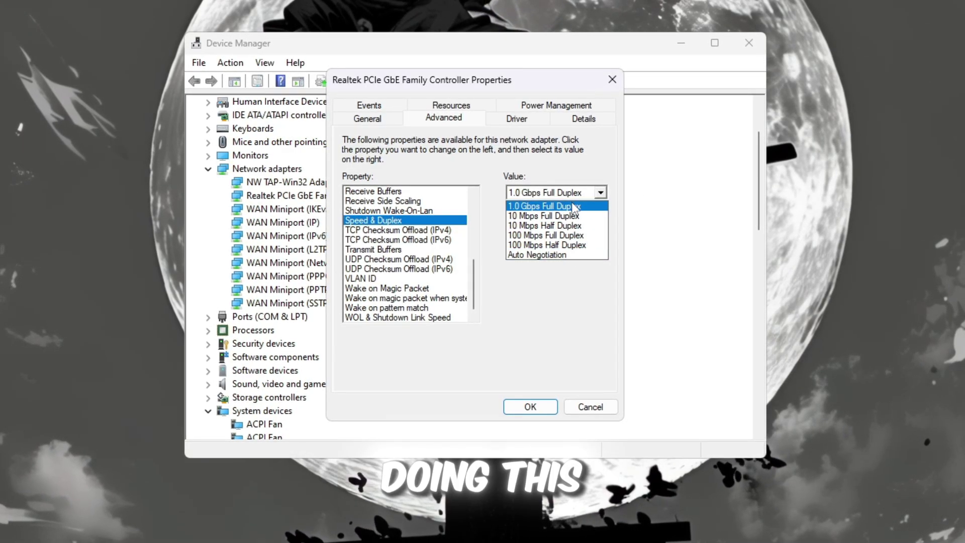
left_click(565, 255)
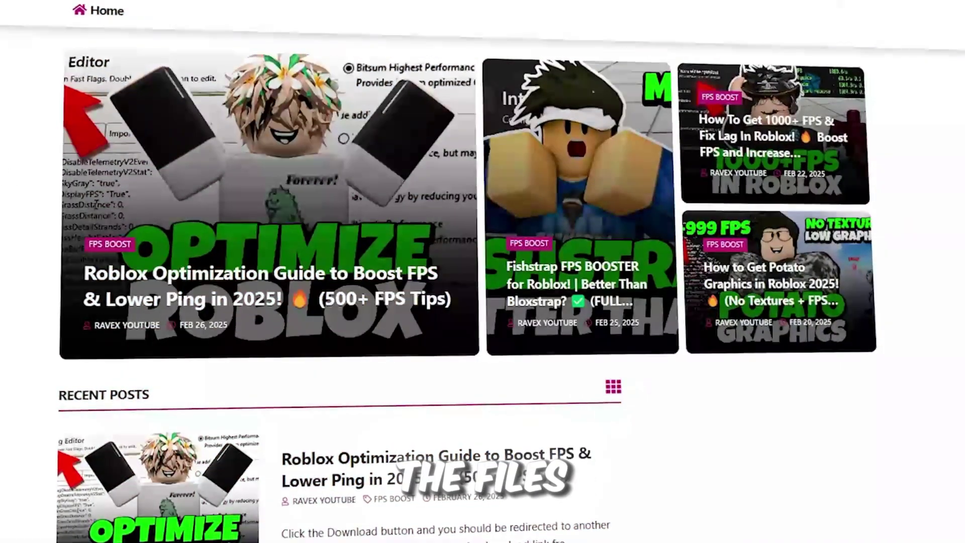
Step: Scroll the blog page down to the Recent Posts list
scroll(483, 272, "down", 10)
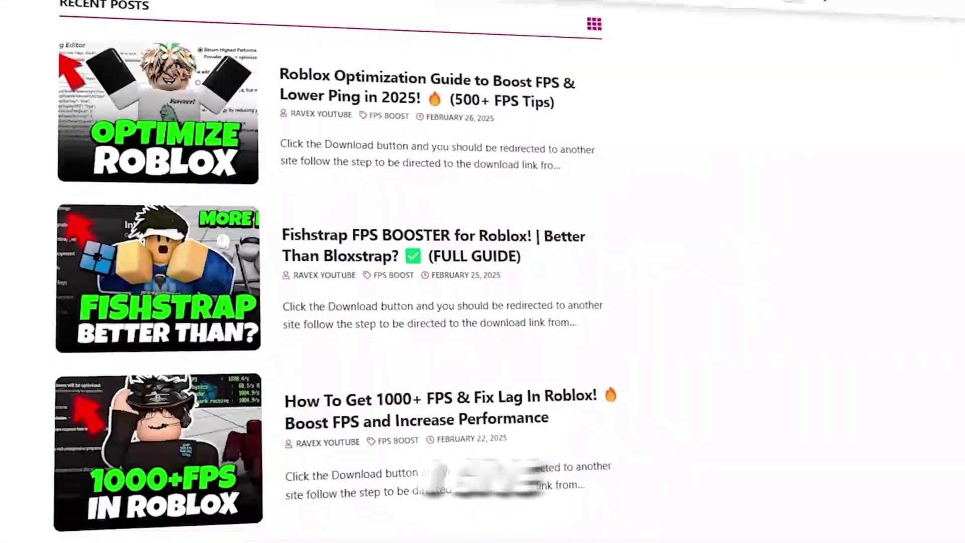
scroll(417, 271, "down", 5)
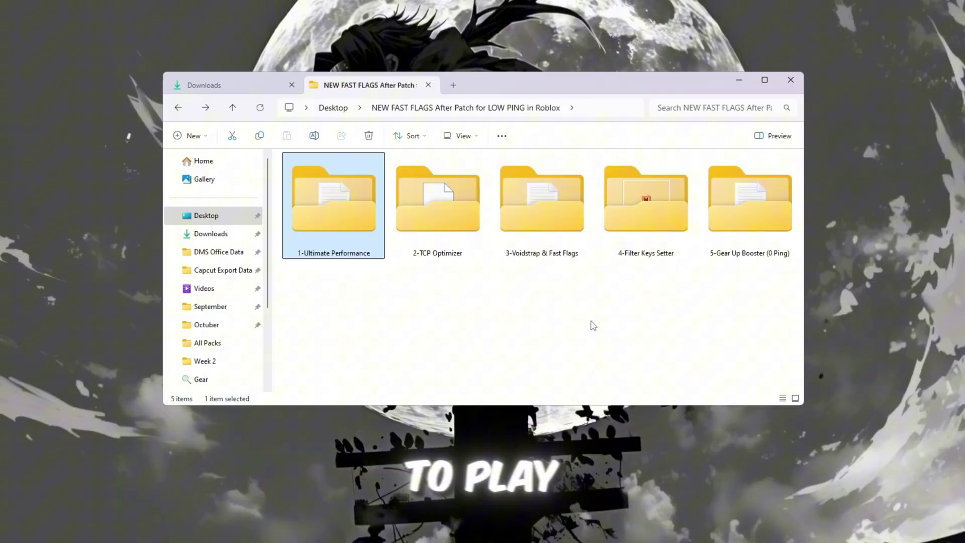
Step: Open Command.txt from the 1-Ultimate Performance folder in Notepad to read its powercfg command
double_click(328, 207)
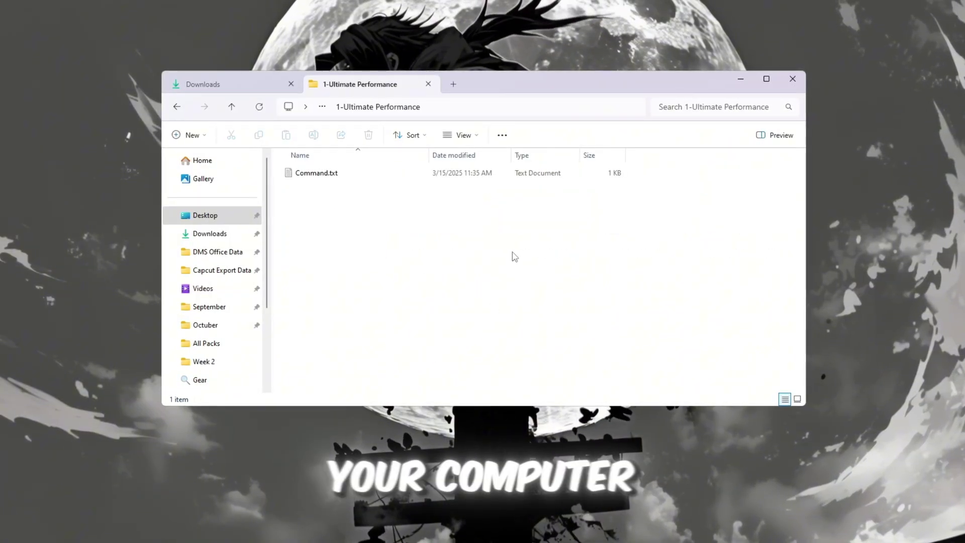
left_click(301, 176)
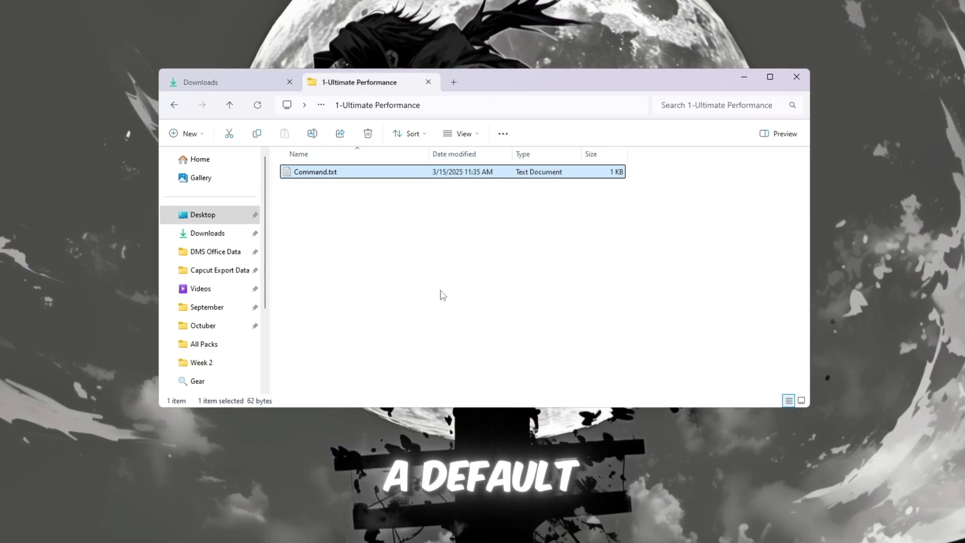
double_click(328, 173)
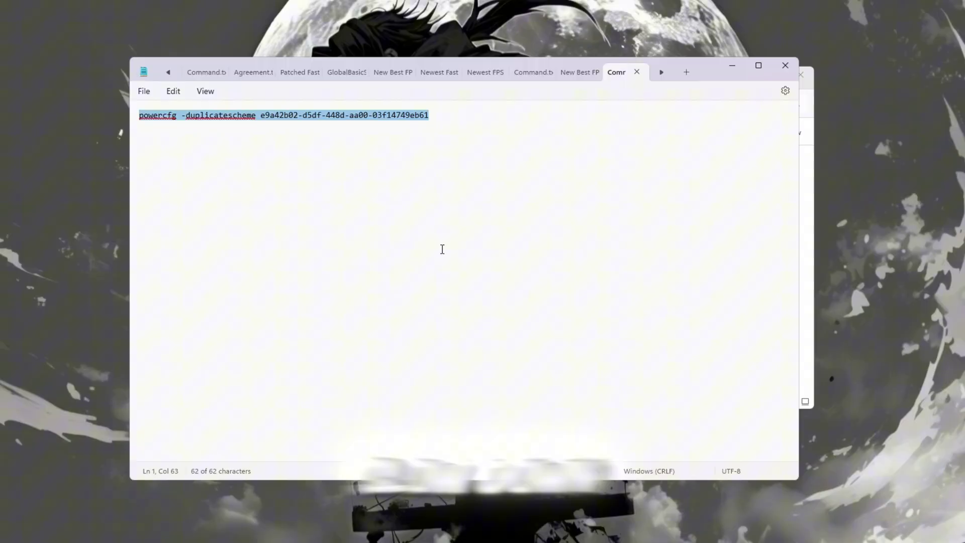
Step: Search Windows for 'Choose a power plan'
key("super")
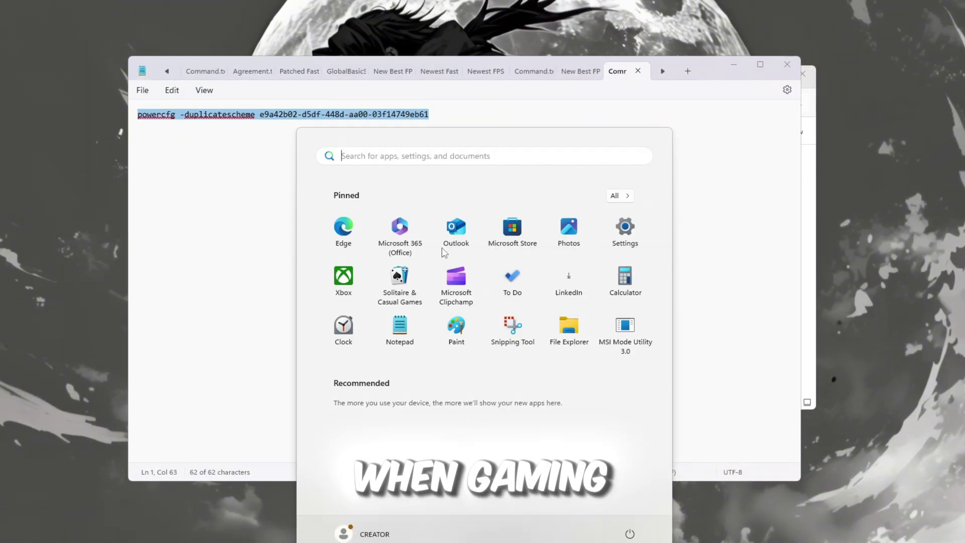
type("Choose")
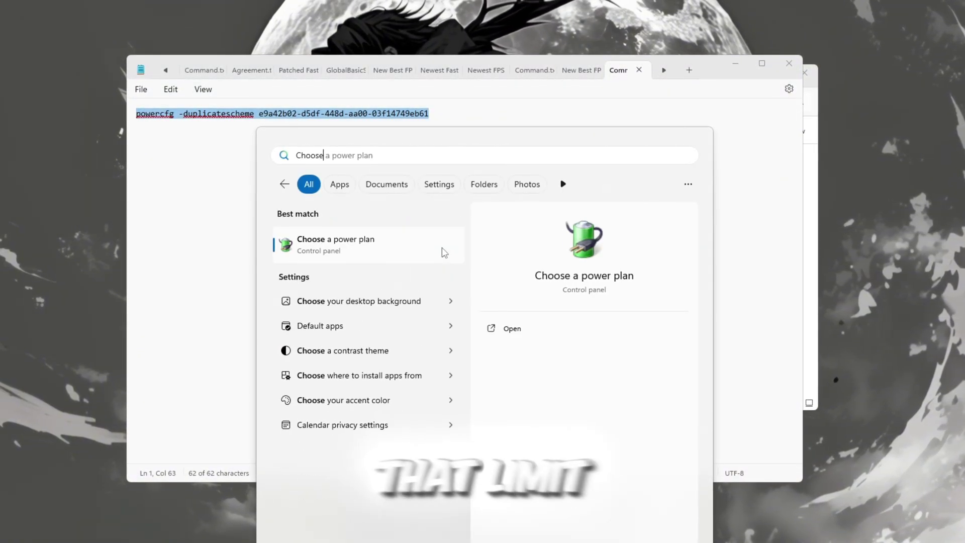
type(" a power plan")
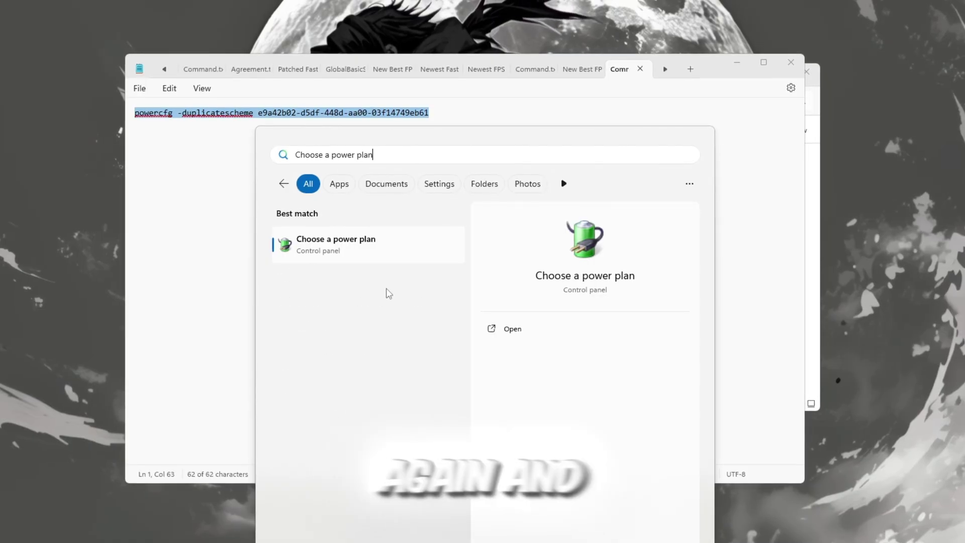
Step: Open the Choose a power plan result to view Power Options with Ultimate Performance active
left_click(513, 327)
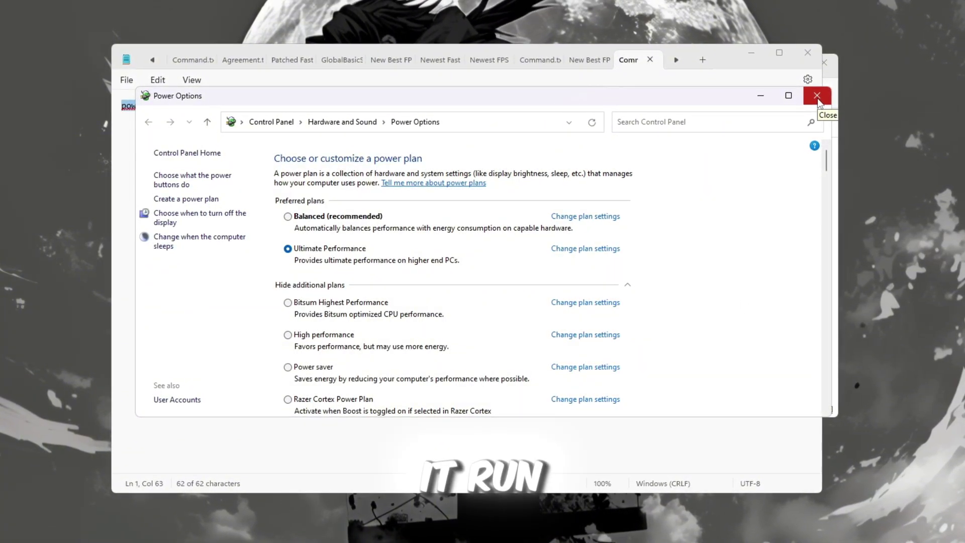
Step: Copy the powercfg command and run it in an administrator Command Prompt to add Ultimate Performance
left_click(816, 98)
right_click(296, 109)
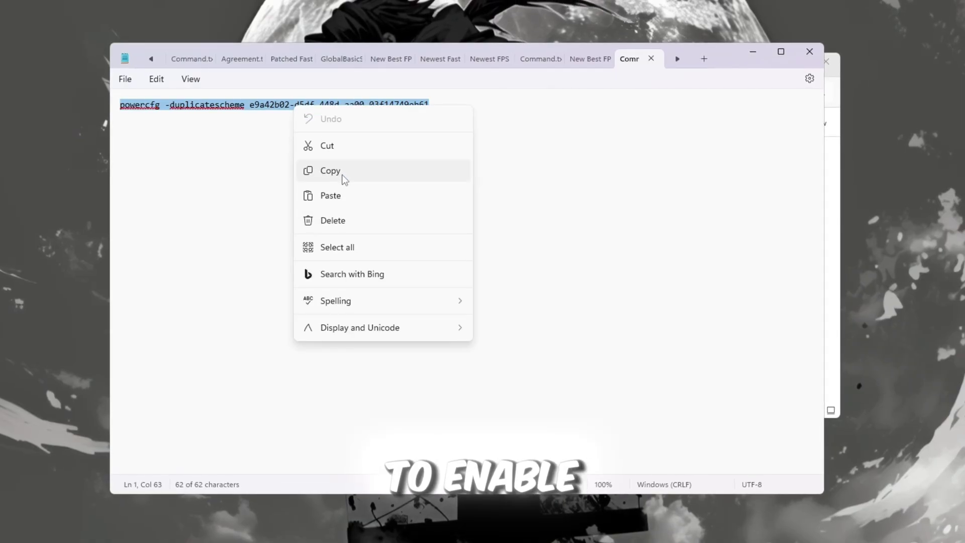
left_click(342, 172)
key("super")
type("cmd")
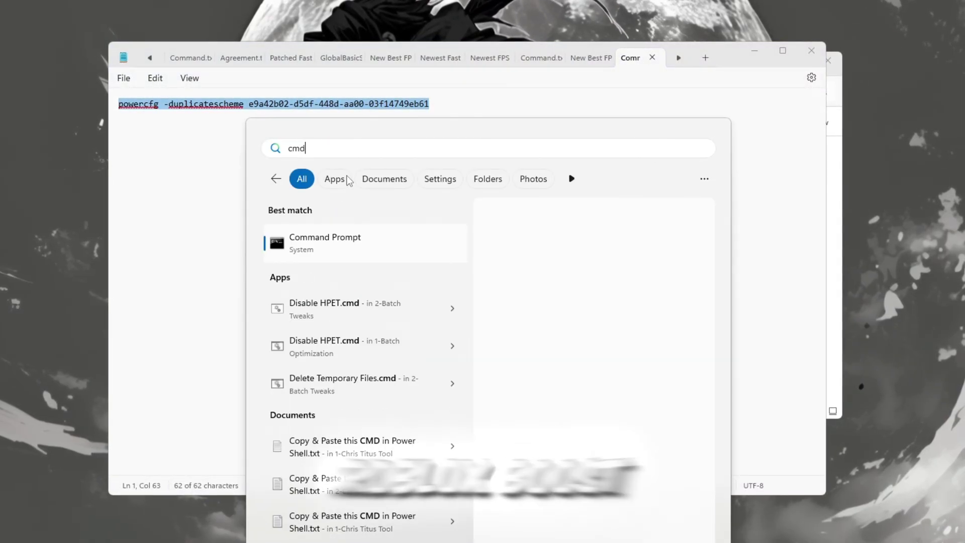
left_click(597, 354)
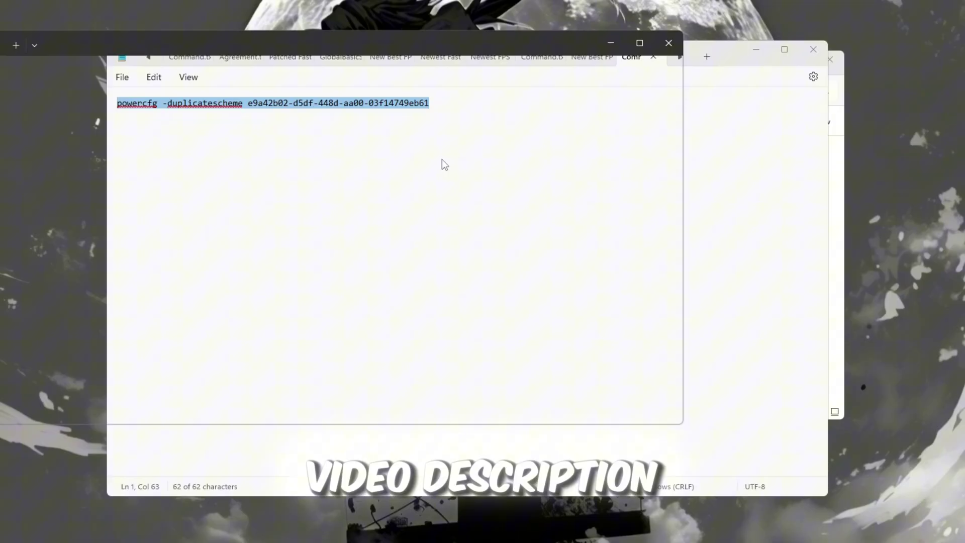
left_click_drag(290, 38, 448, 101)
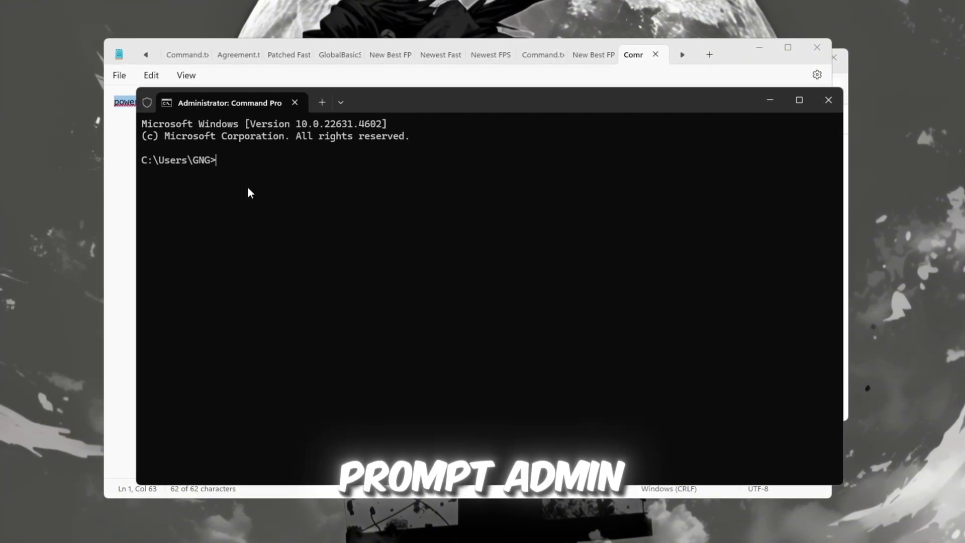
key("ctrl+v")
key("Return")
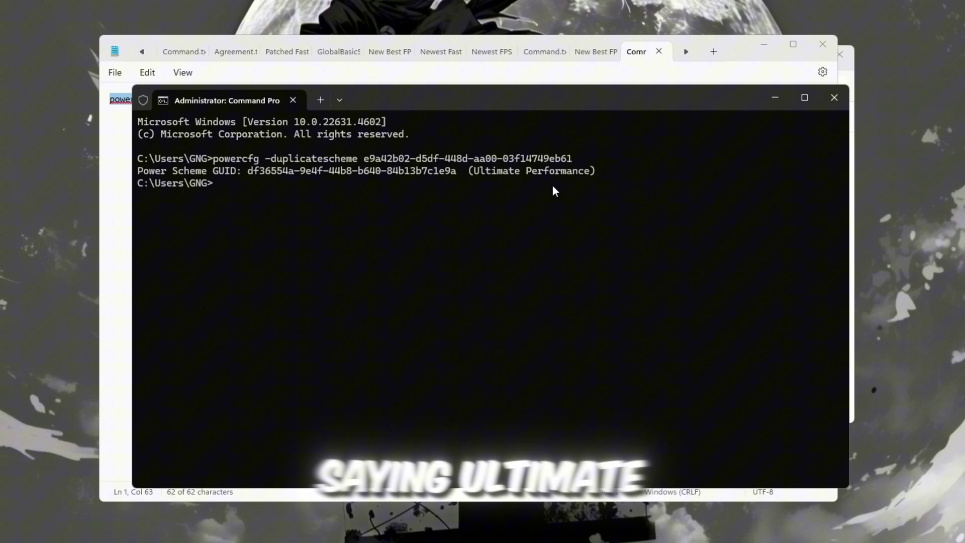
Step: Reopen the Choose a power plan settings through Windows search
key("super")
type("Choo")
key("Return")
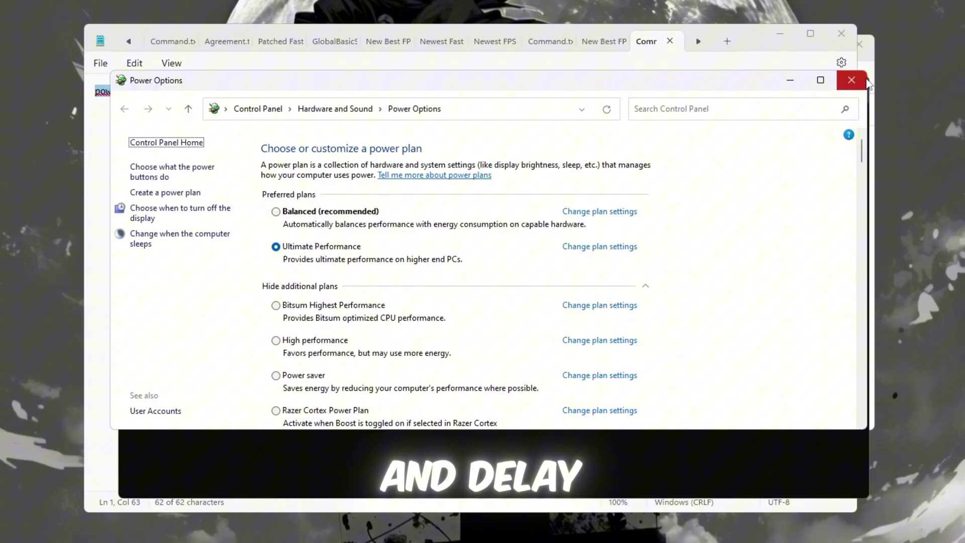
Step: Confirm Ultimate Performance is the selected plan and close the Power Options window
left_click(864, 80)
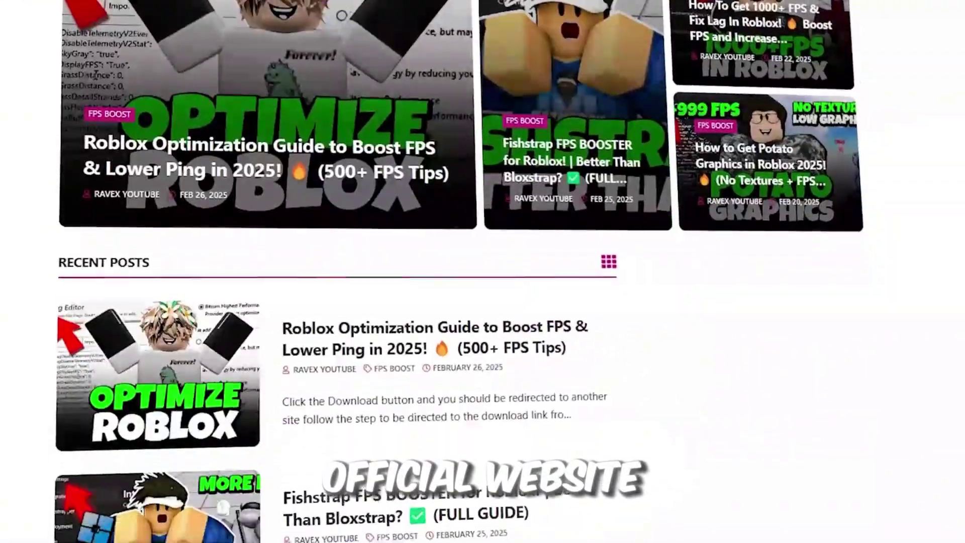
scroll(332, 302, "down", 8)
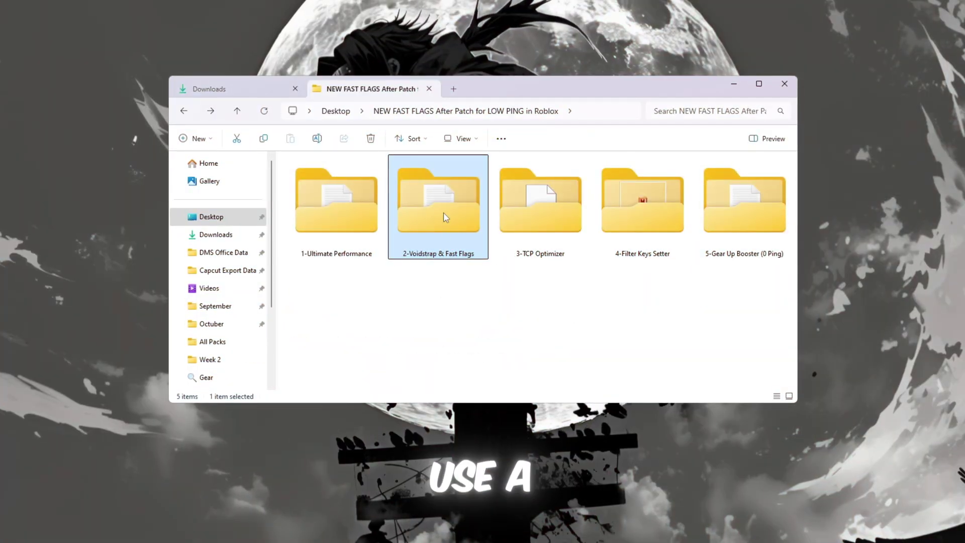
Step: Open the 2-Voidstrap & Fast Flags folder and look over LOW PING FAST FLAGS.txt and Voidstrap.exe
double_click(443, 213)
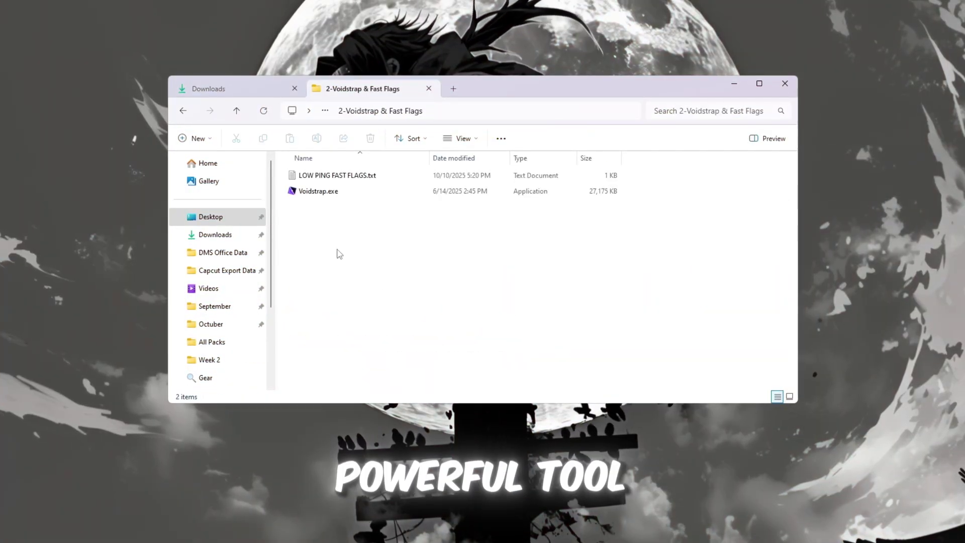
left_click(331, 195)
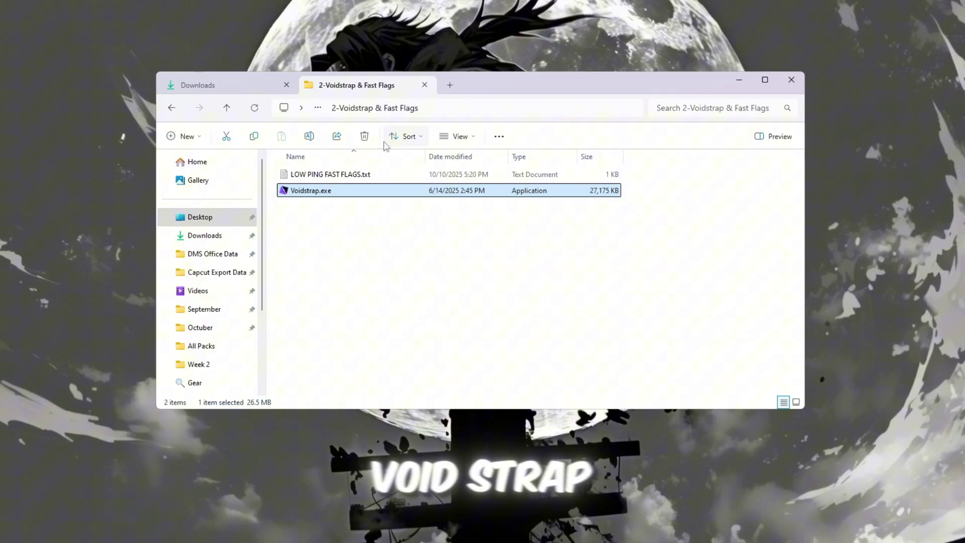
key("Up")
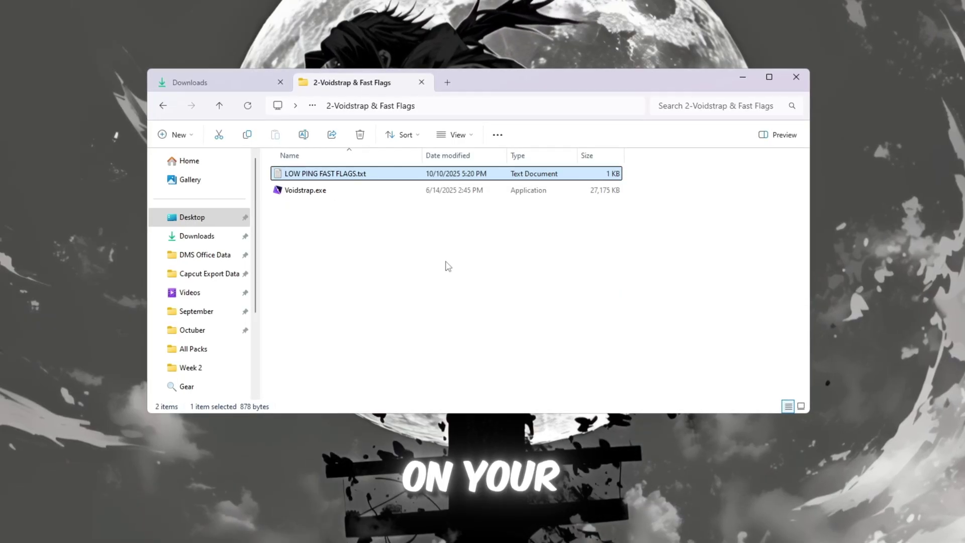
left_click(322, 193)
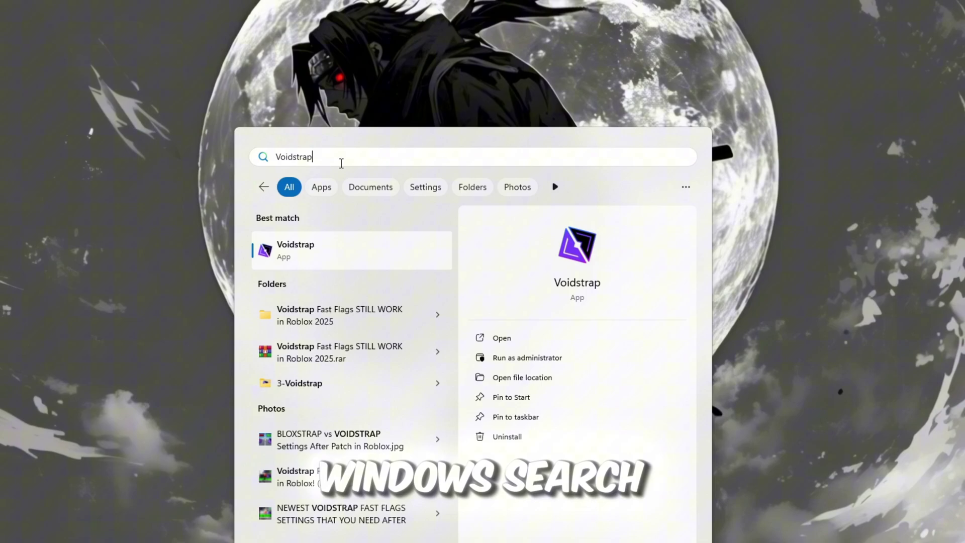
Step: Launch Voidstrap, open FastFlag Editor's Add new > Import JSON box, and return to File Explorer
left_click(555, 343)
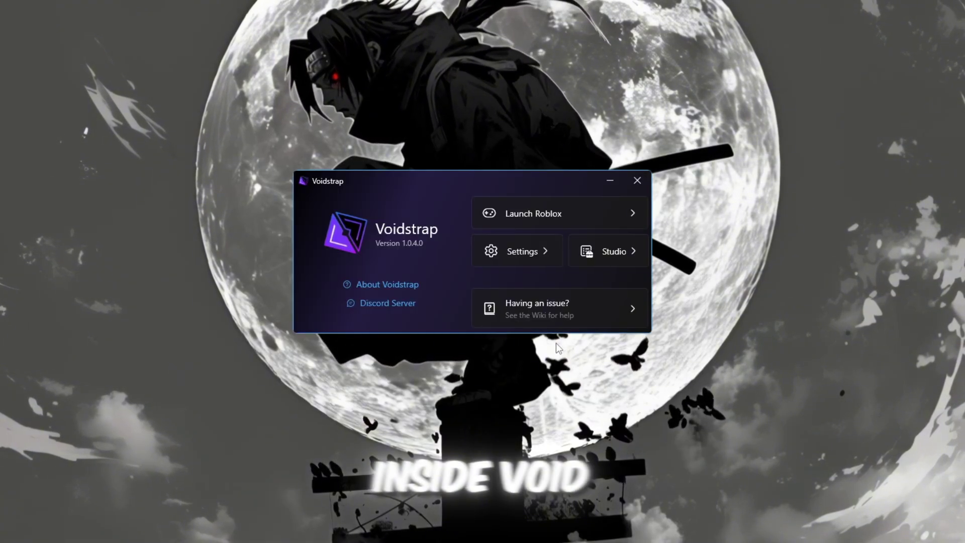
left_click(526, 251)
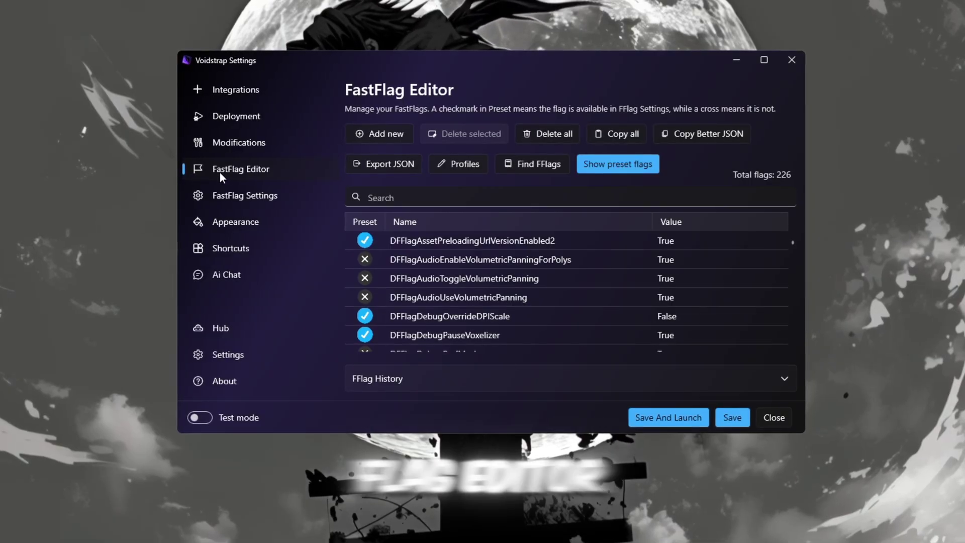
scroll(541, 257, "down", 10)
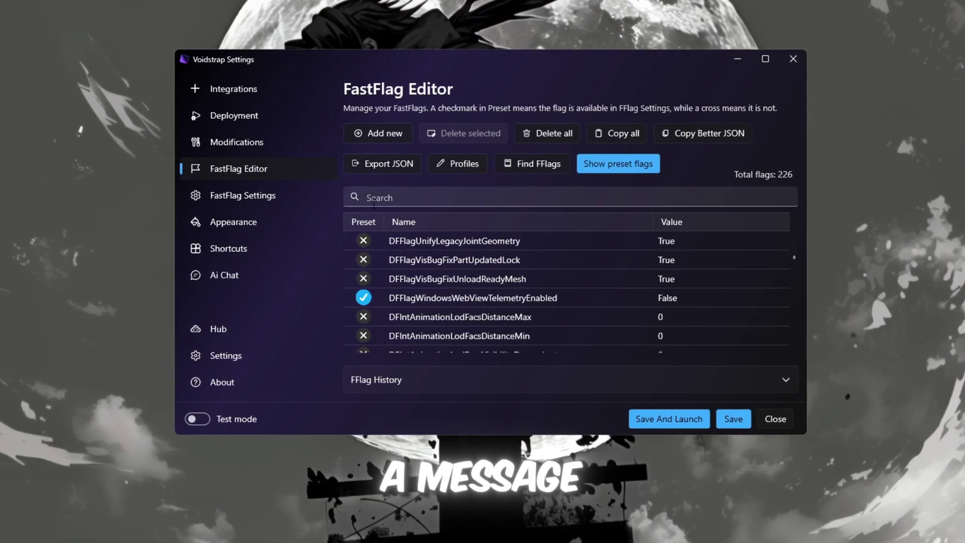
left_click(370, 132)
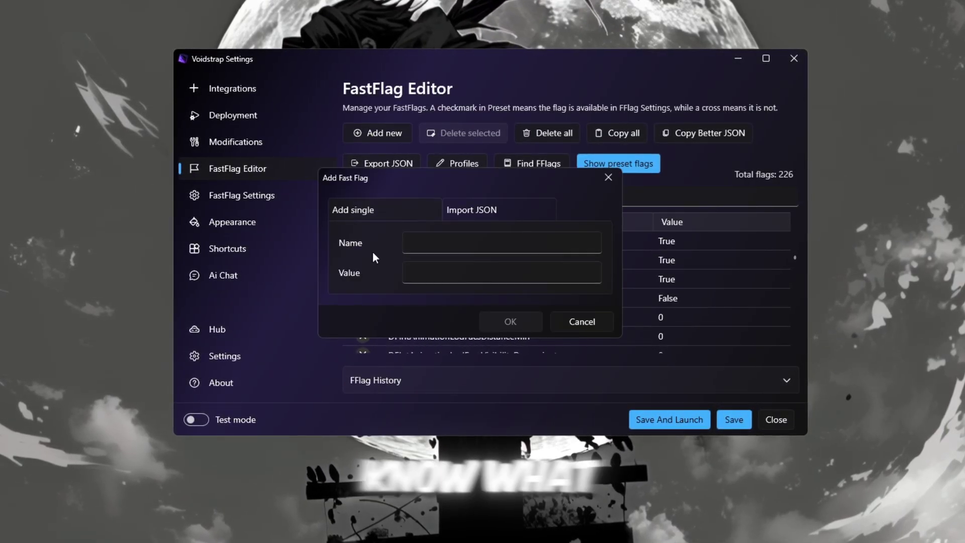
left_click(536, 215)
mouse_move(257, 542)
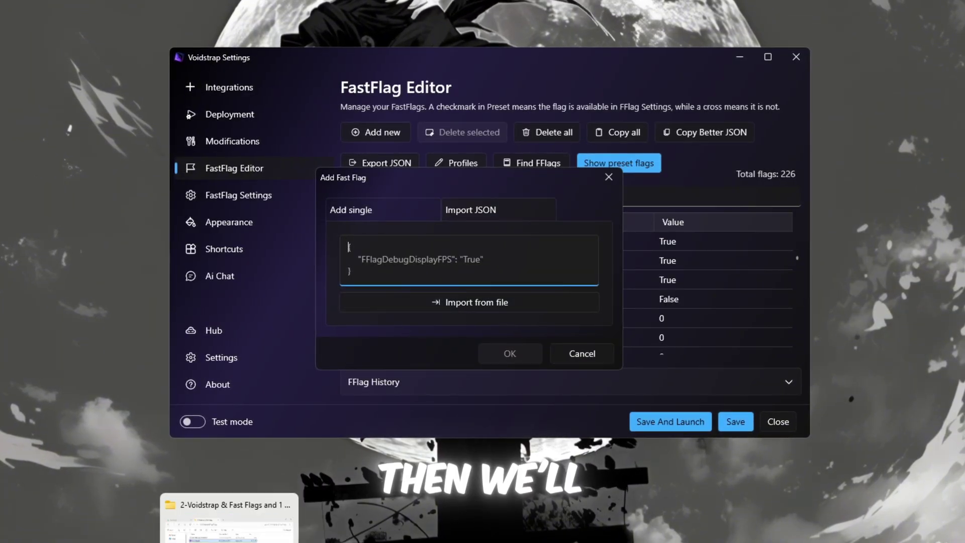
left_click(229, 523)
Step: Open LOW PING FAST FLAGS.txt in Notepad and copy its entire fast flag JSON list
double_click(347, 174)
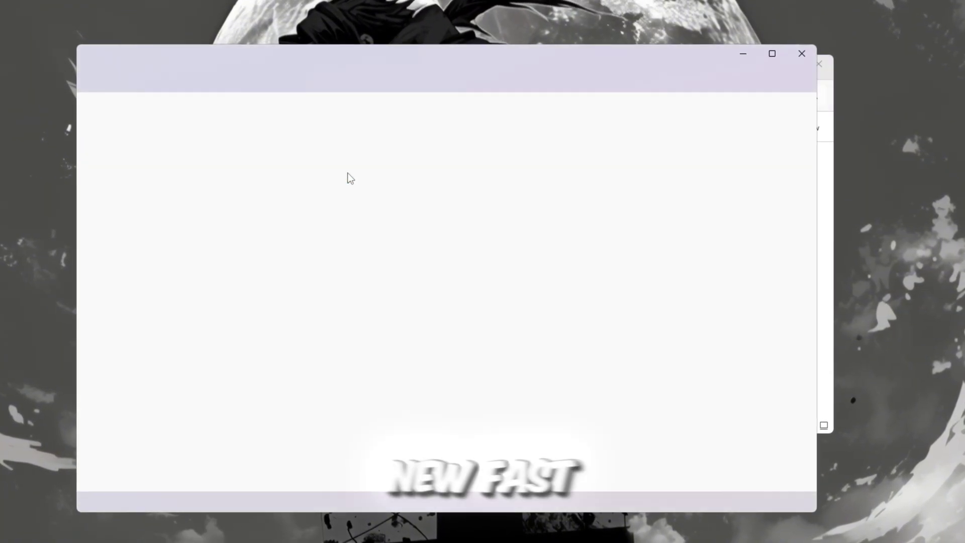
key("ctrl+a")
right_click(181, 354)
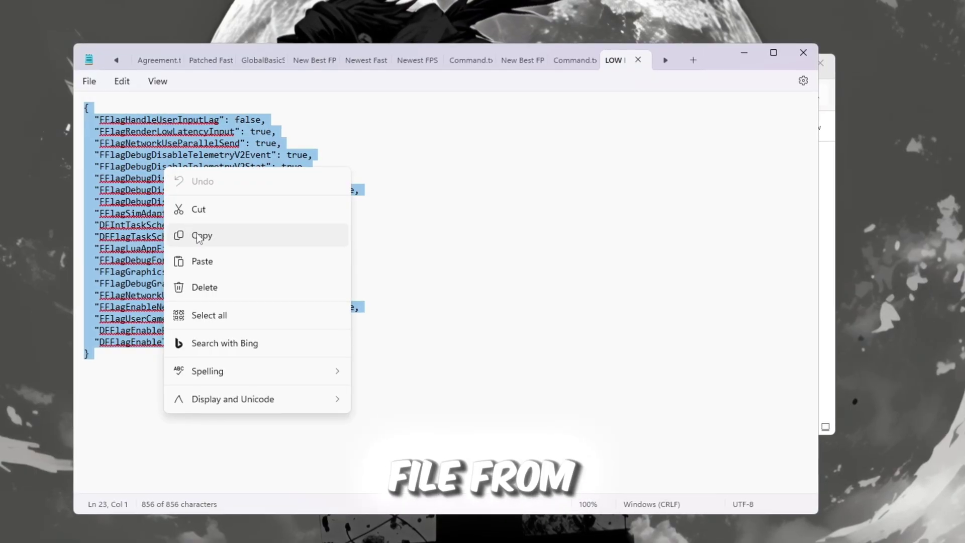
left_click(200, 236)
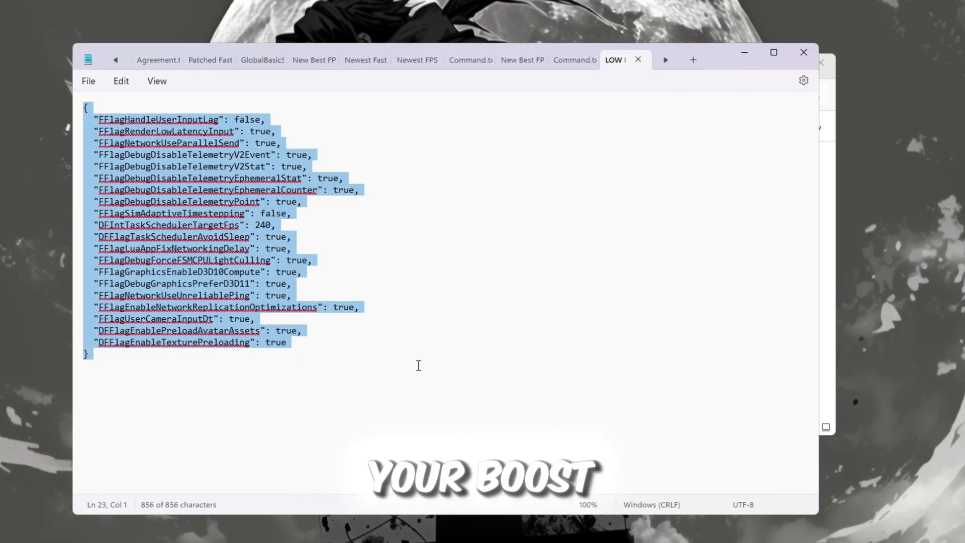
left_click(347, 345)
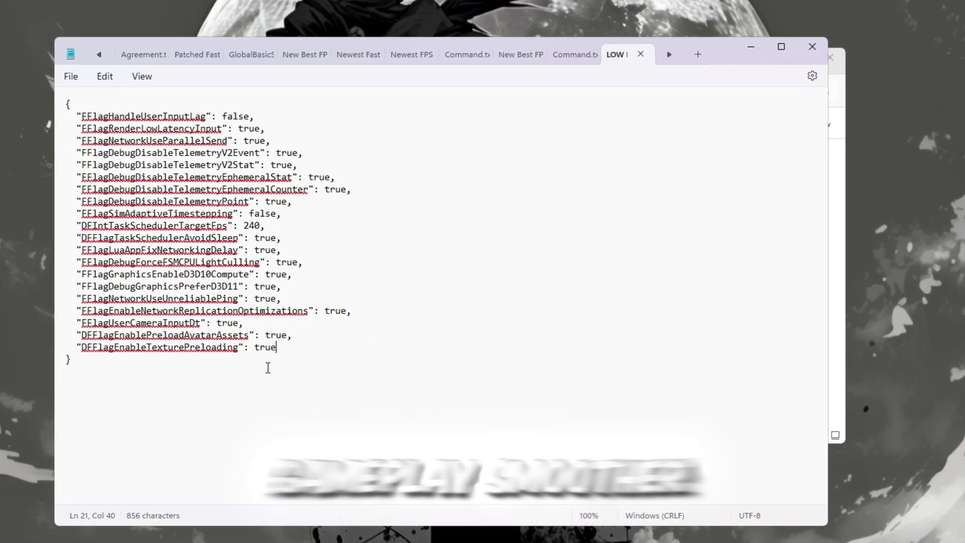
left_click(355, 387)
key("ctrl+a")
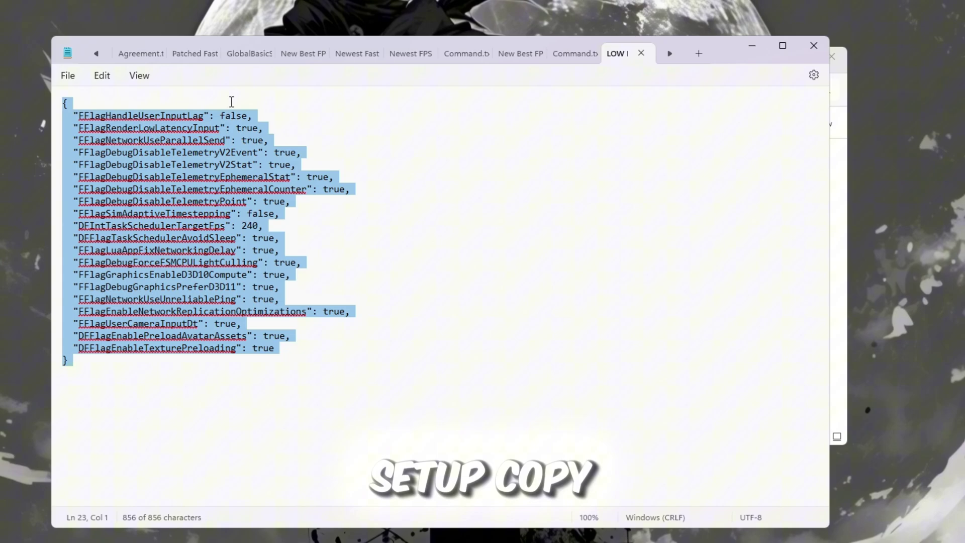
right_click(170, 239)
left_click(223, 310)
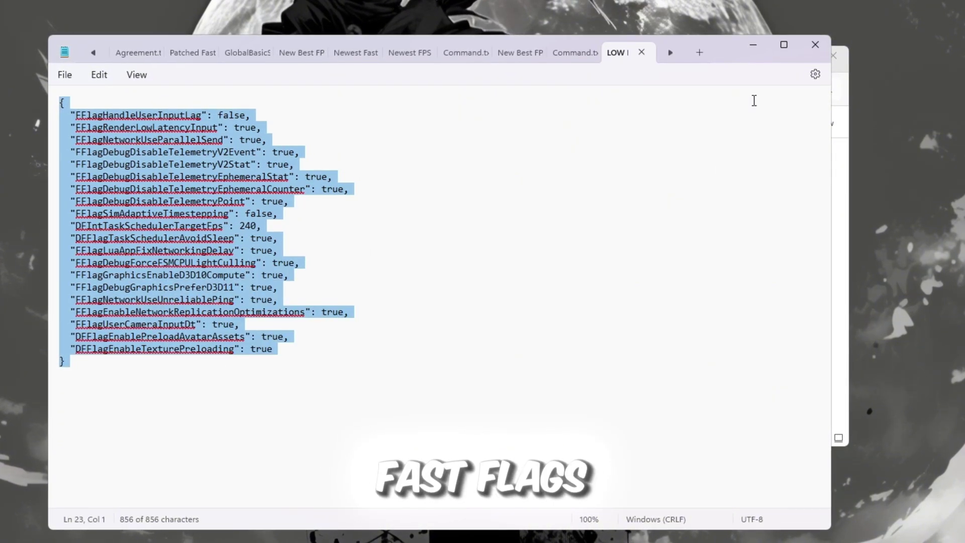
left_click(752, 45)
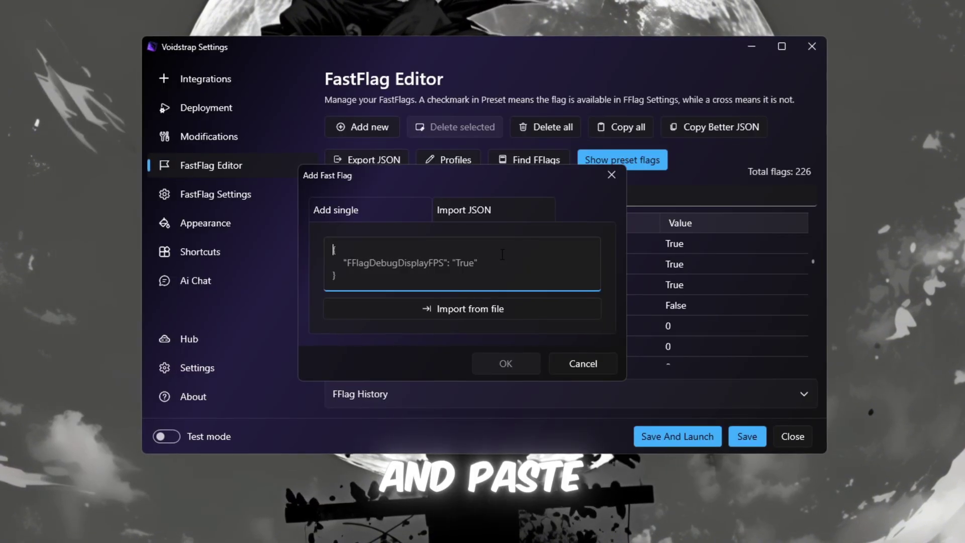
Step: Paste the flag JSON, overwrite the 13 conflicting flags, and save the 233-flag list
key("ctrl+v")
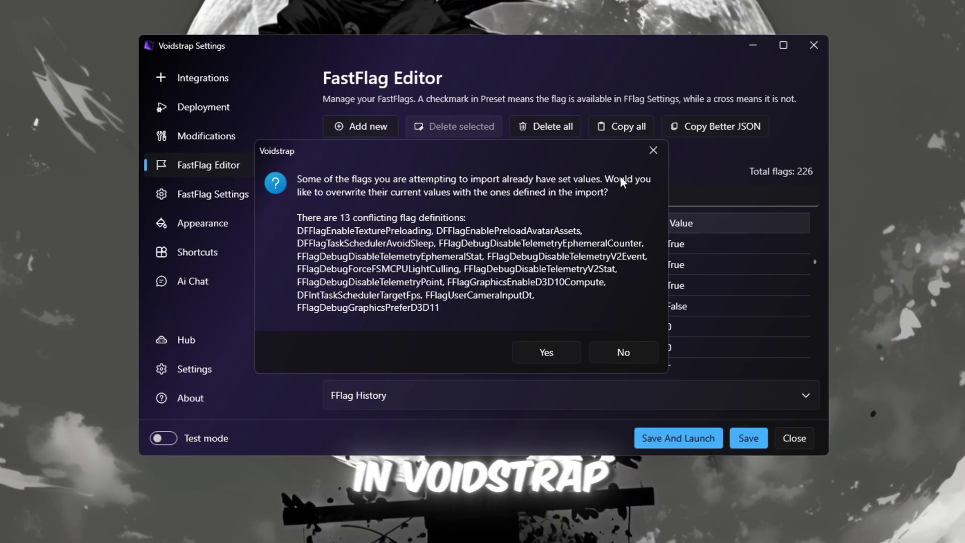
left_click(546, 353)
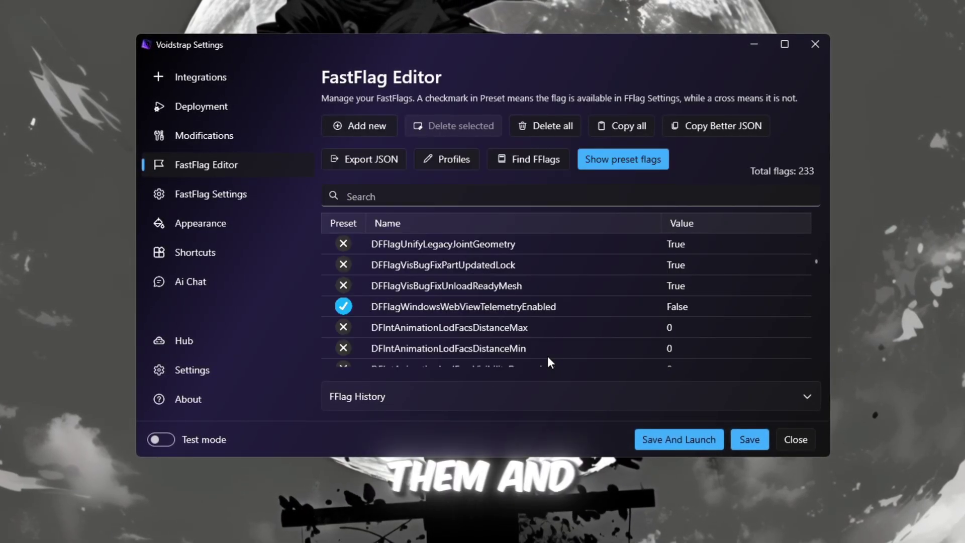
left_click(745, 443)
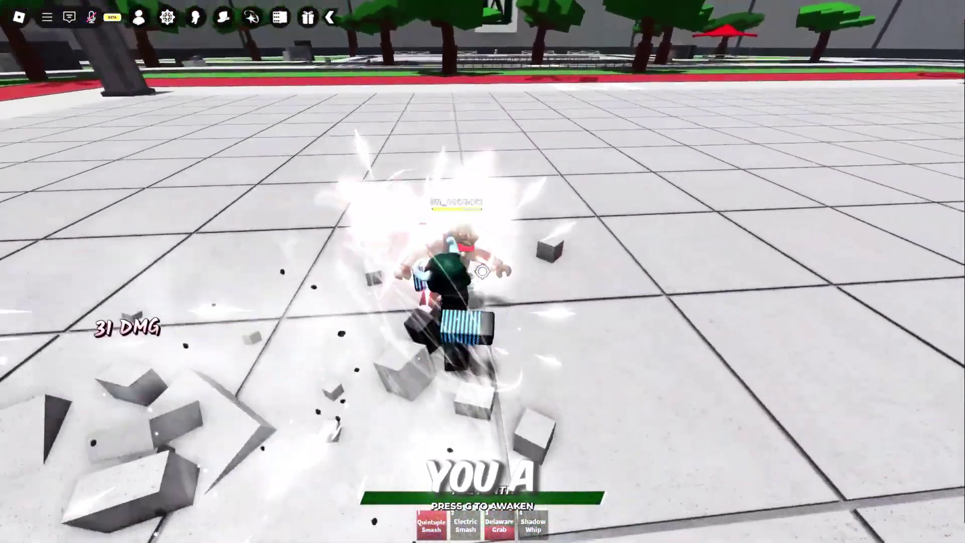
left_click(482, 272)
left_click(482, 272)
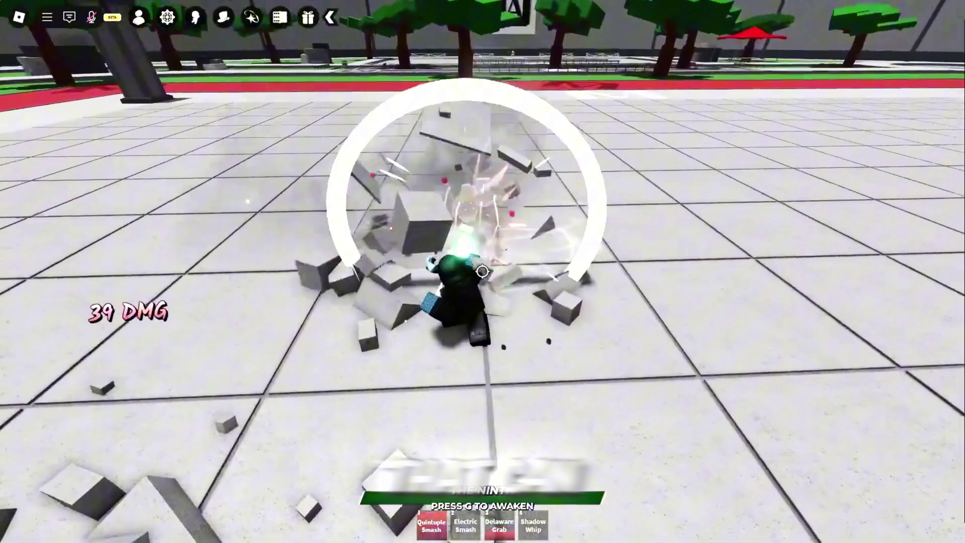
left_click(481, 271)
left_click(481, 271)
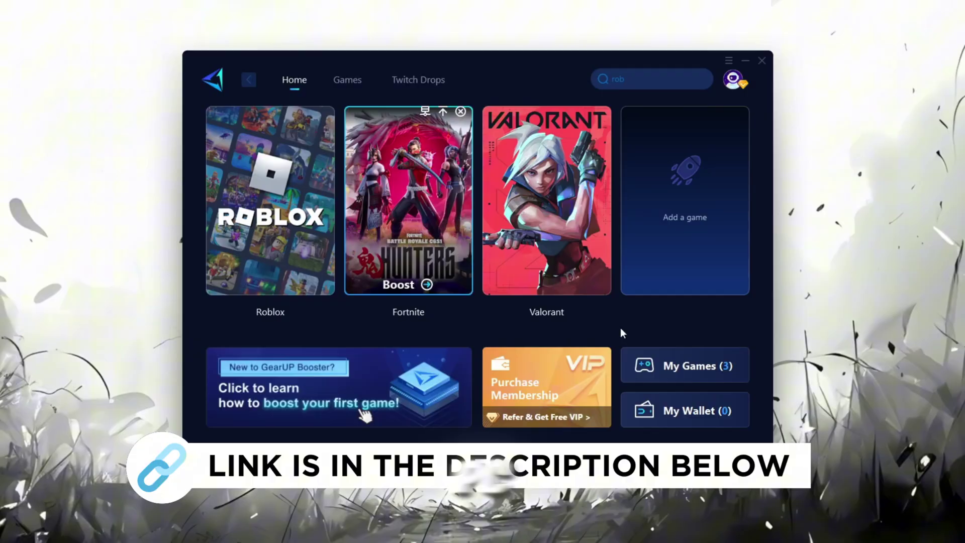
mouse_move(509, 253)
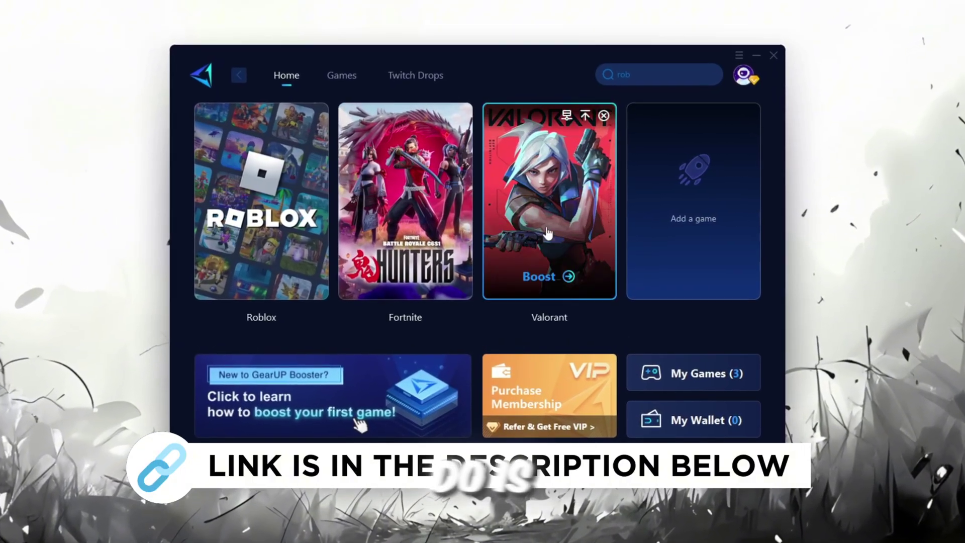
left_click(741, 79)
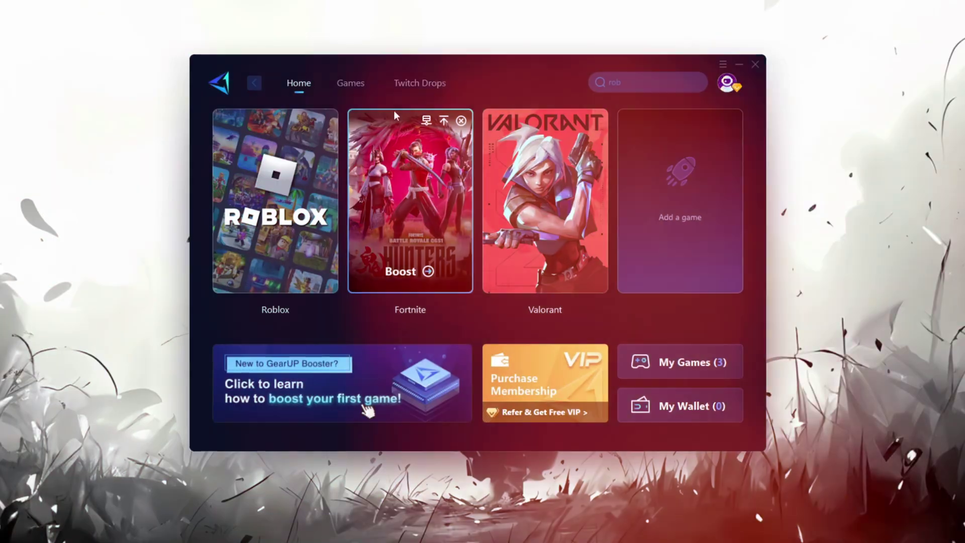
left_click(333, 68)
scroll(445, 227, "down", 2)
scroll(466, 260, "down", 3)
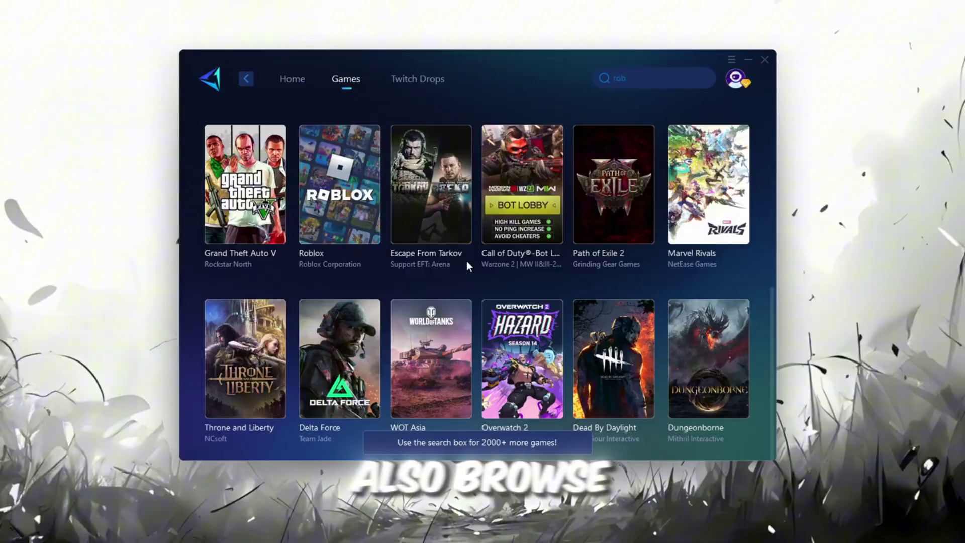
scroll(497, 227, "up", 3)
scroll(496, 225, "up", 3)
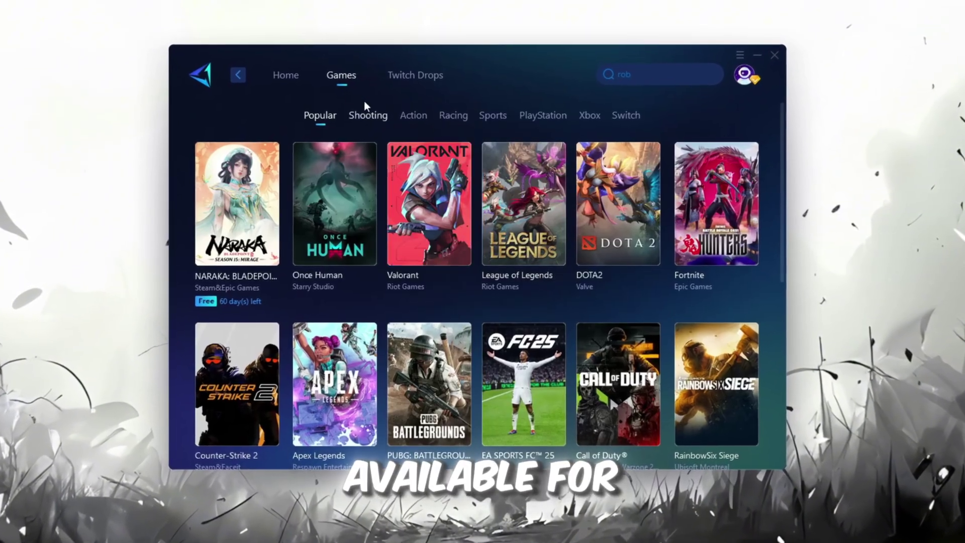
left_click(289, 77)
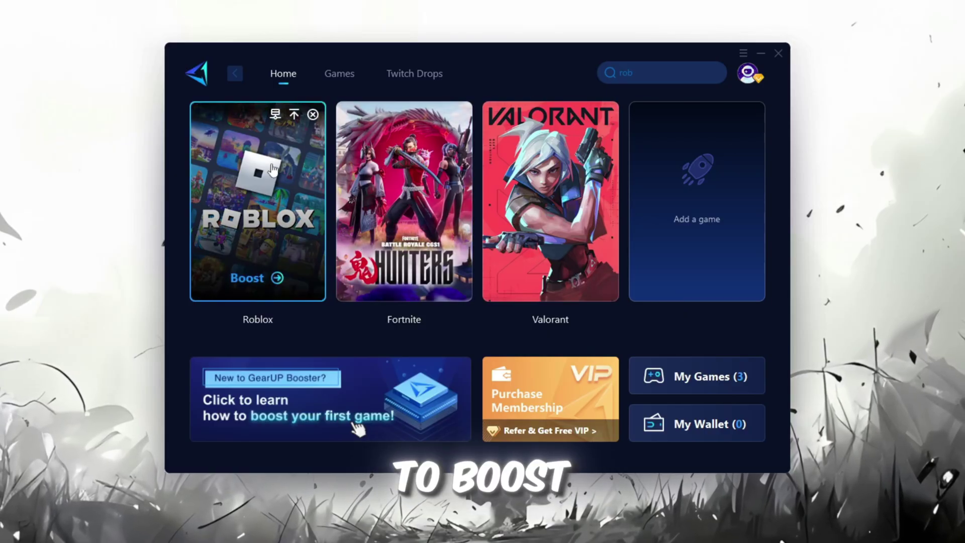
Step: Boost Roblox in GearUP, reviewing the server regions but leaving them on Auto
left_click(256, 282)
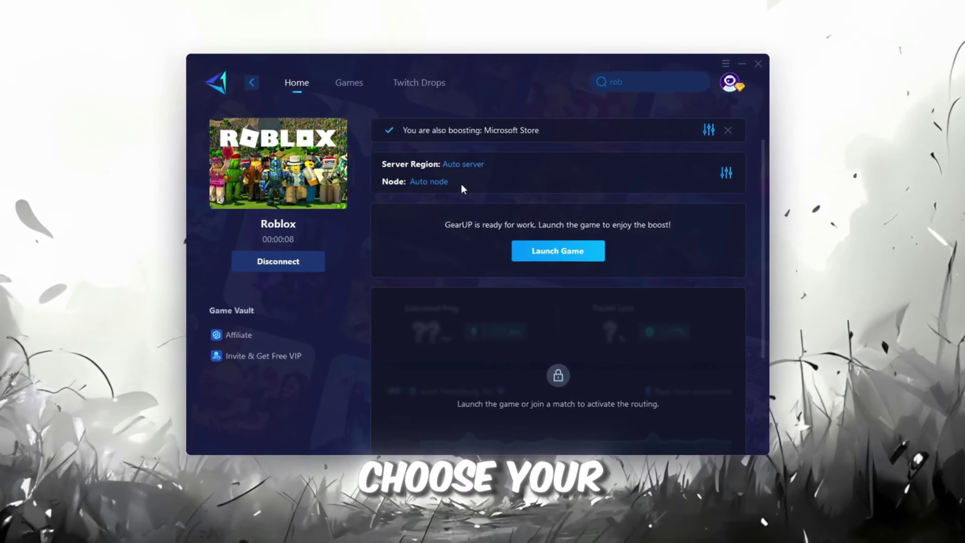
left_click(462, 165)
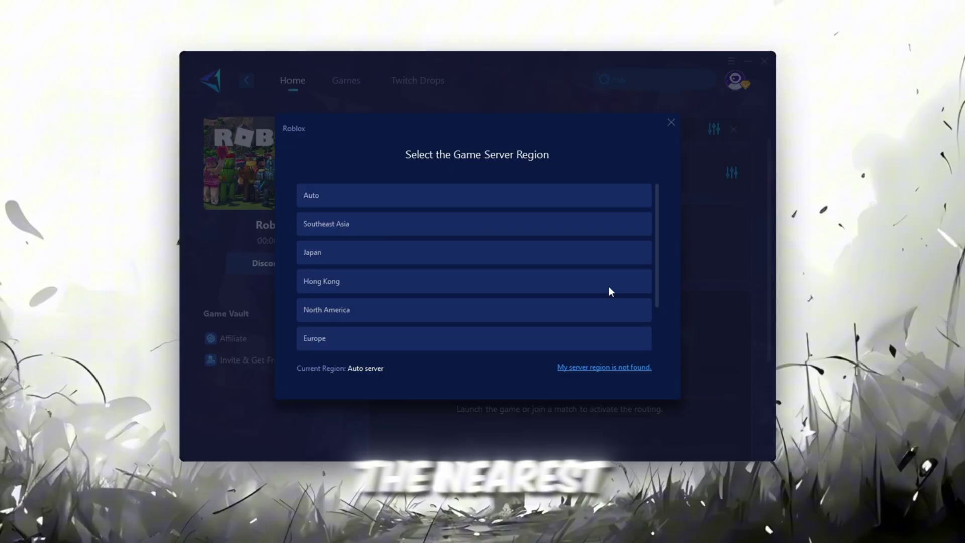
scroll(496, 300, "down", 1)
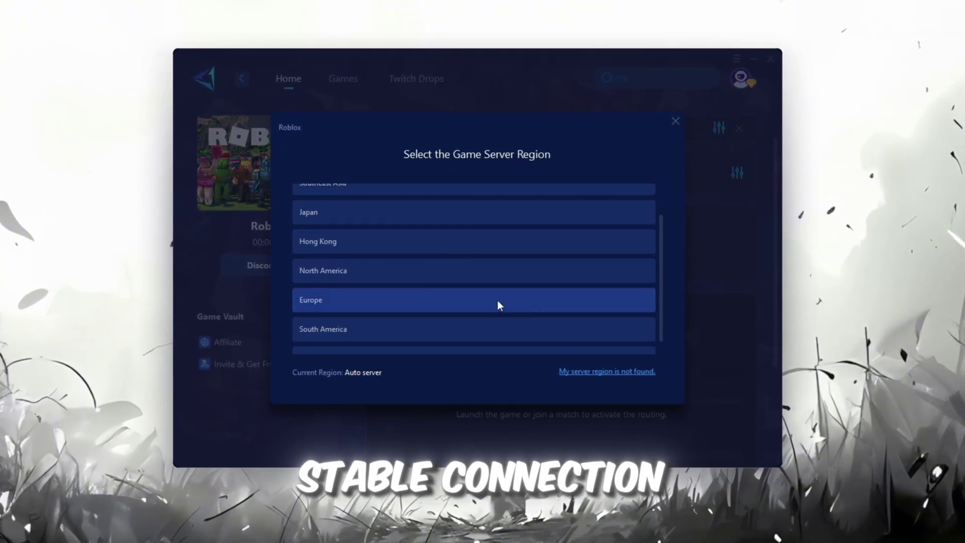
left_click(676, 121)
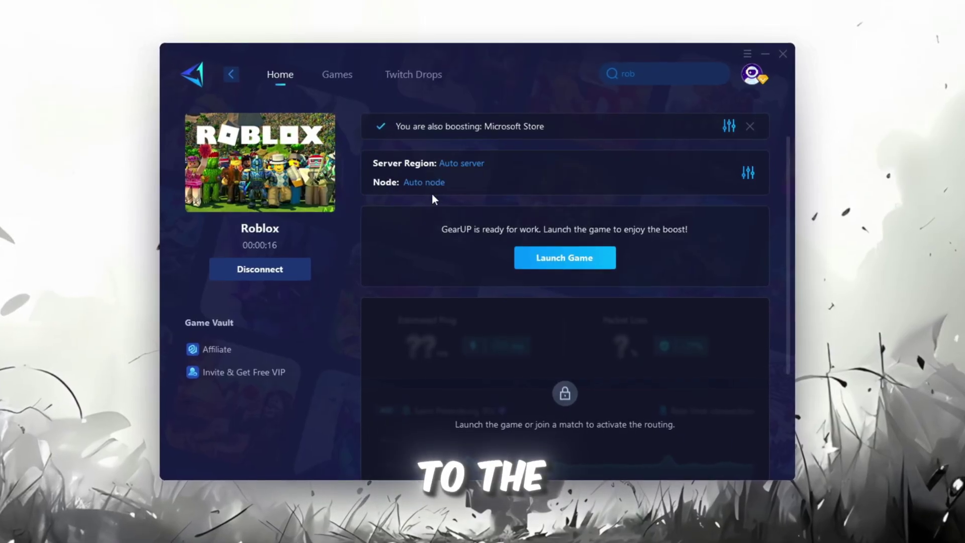
left_click(427, 183)
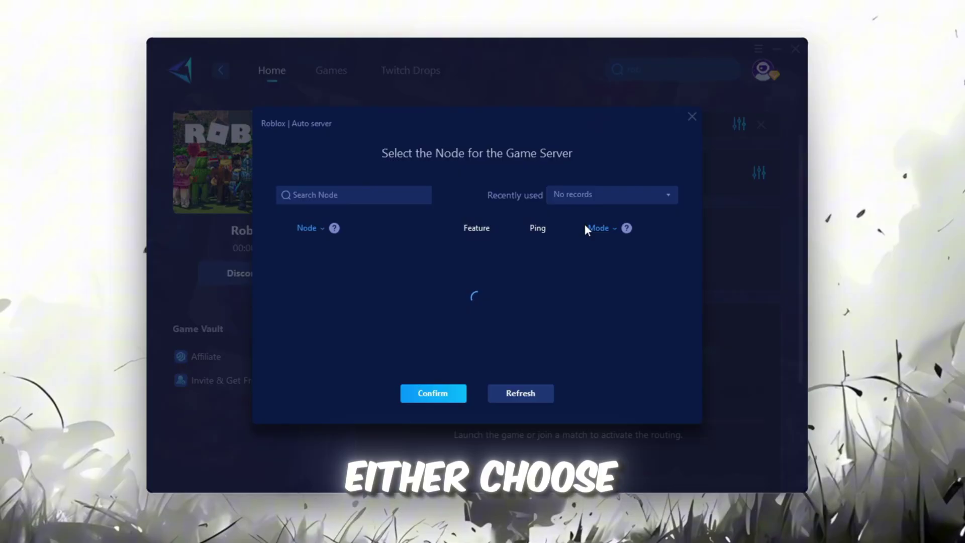
scroll(493, 296, "down", 3)
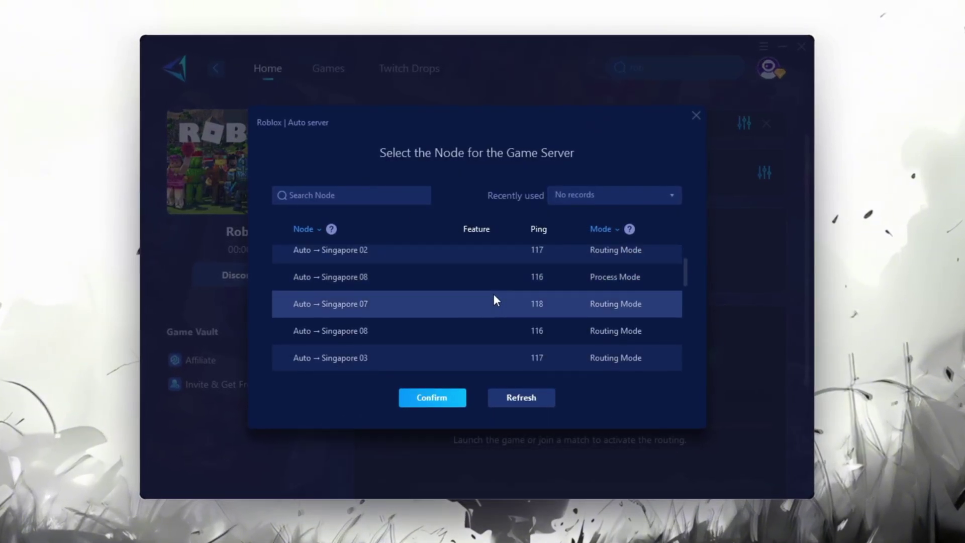
left_click(698, 115)
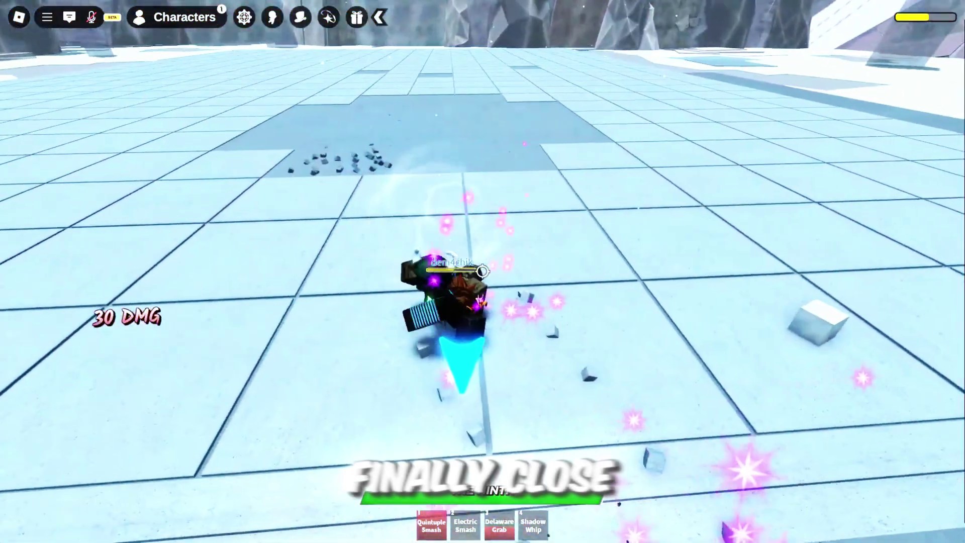
Step: Attack repeatedly in the Roblox match to test the boosted connection
left_click(482, 271)
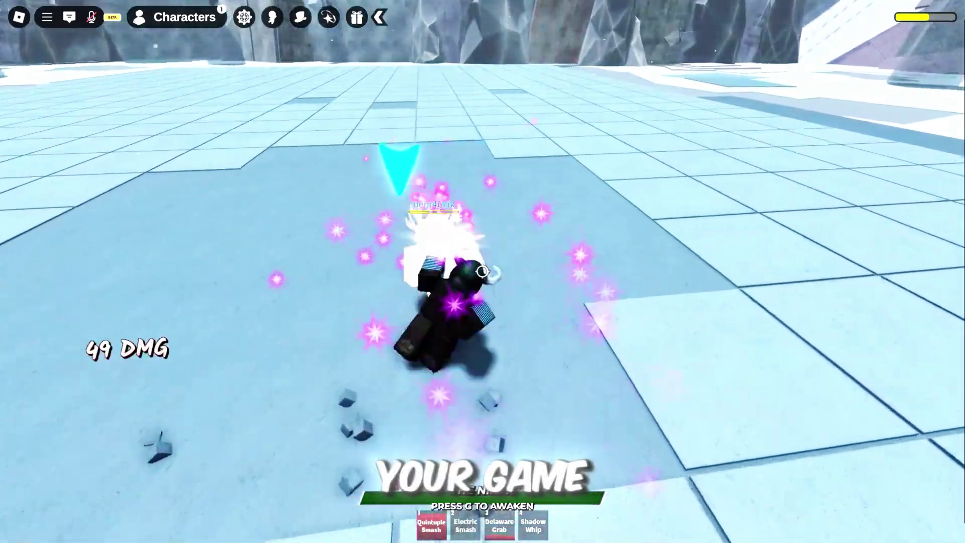
left_click(482, 271)
left_click(482, 271)
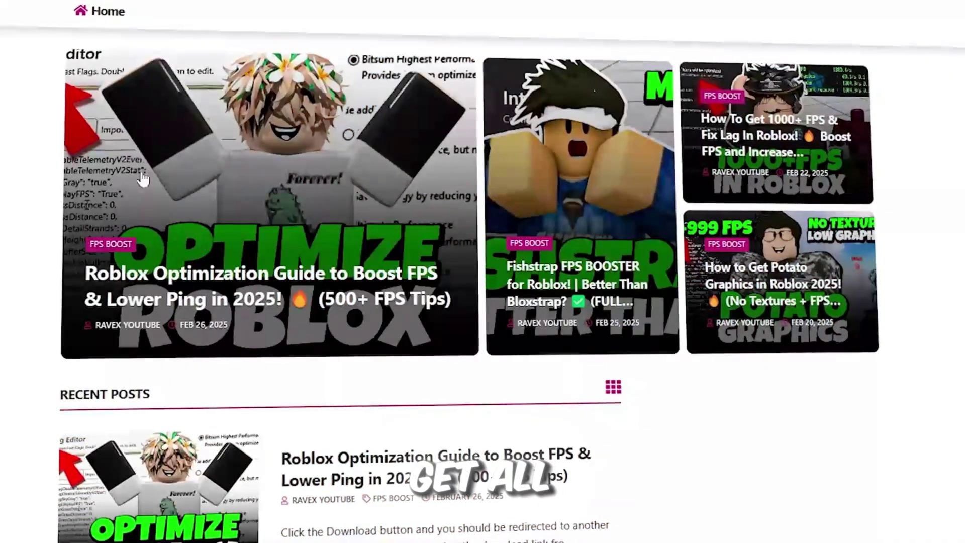
Step: Scroll through the blog's posts, then open the 3-TCP Optimizer folder in File Explorer
scroll(143, 178, "down", 5)
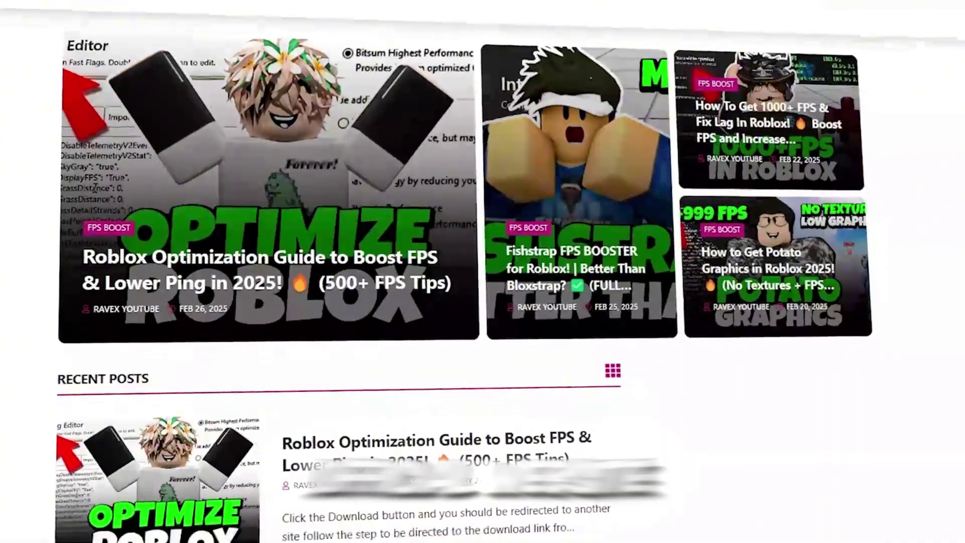
scroll(331, 271, "down", 8)
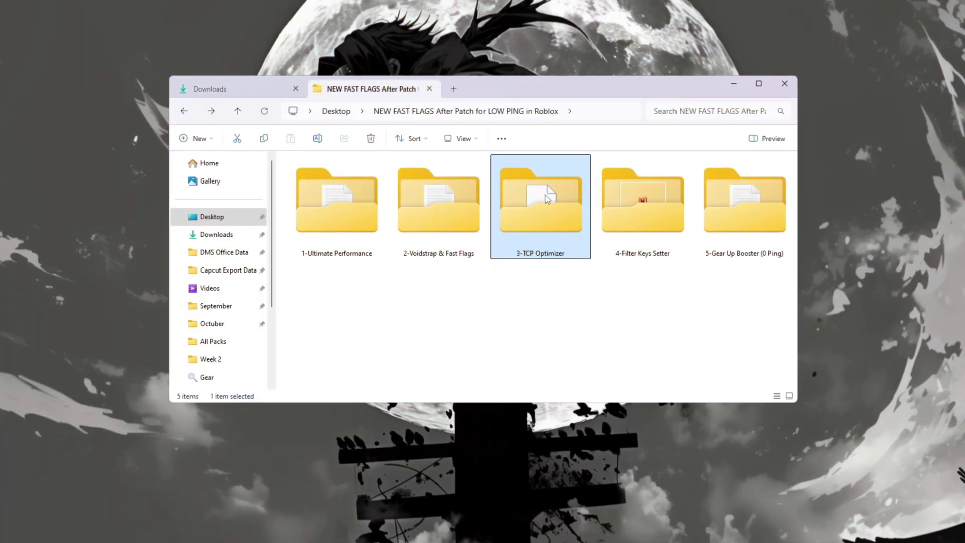
double_click(546, 201)
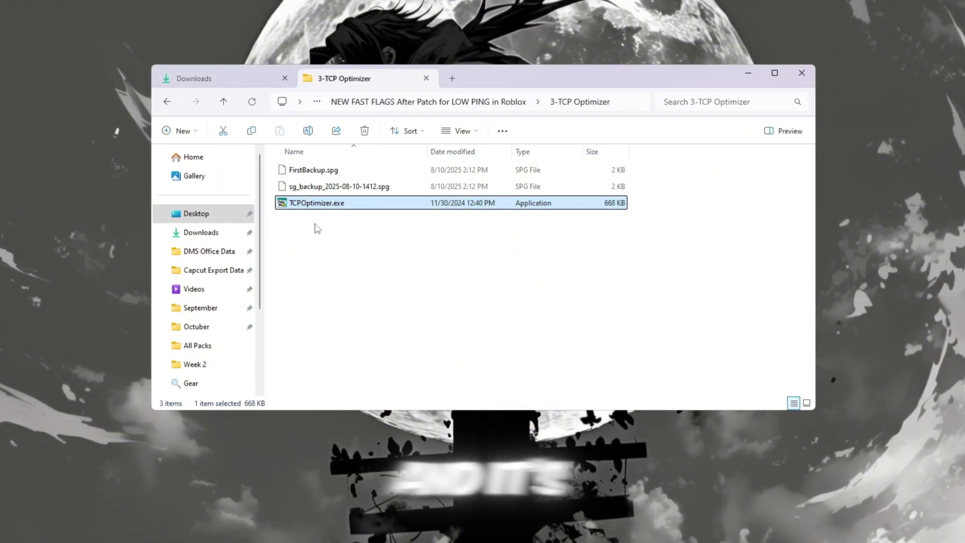
Step: Run TCPOptimizer.exe as administrator, pick the Realtek PCIe GbE adapter, and set connection speed to 40 Mbps
right_click(377, 203)
left_click(448, 279)
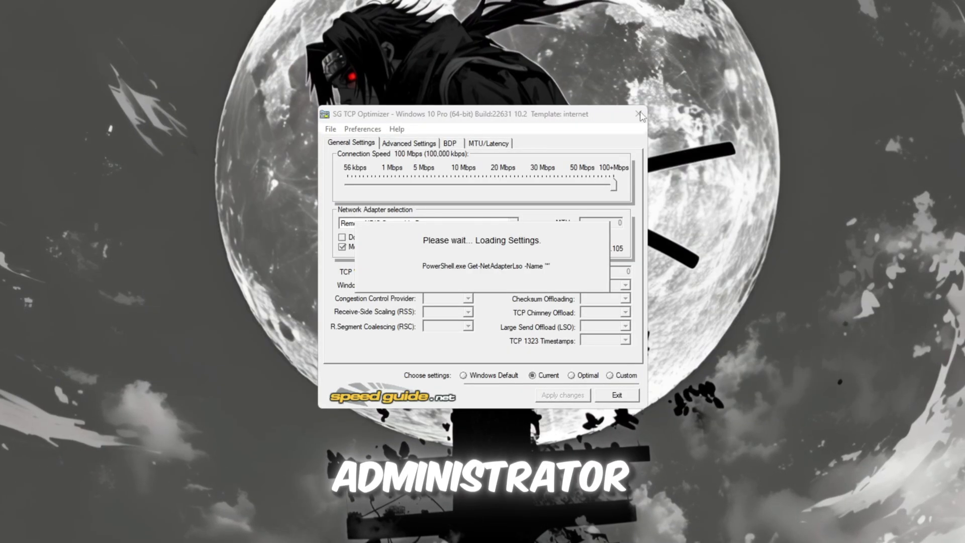
left_click(392, 222)
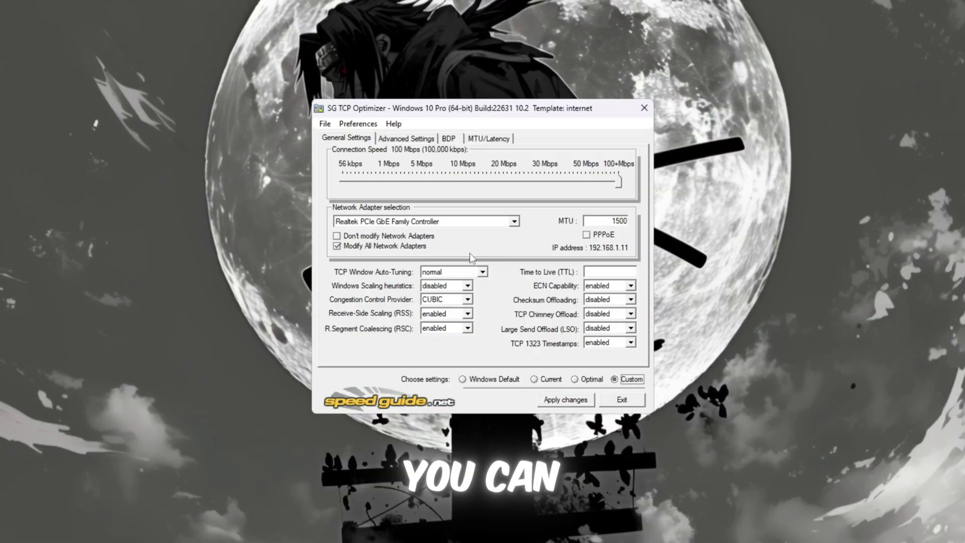
left_click_drag(622, 187, 552, 184)
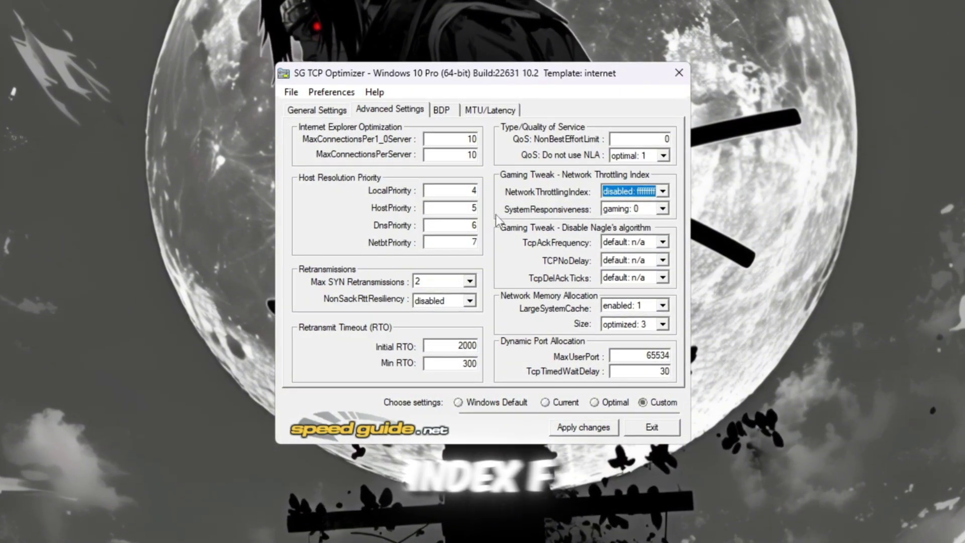
Step: Set SystemResponsiveness gaming: 0, LargeSystemCache enabled with Size optimized: 3, MaxUserPort 65534, TcpTimedWaitDelay 30
left_click(639, 209)
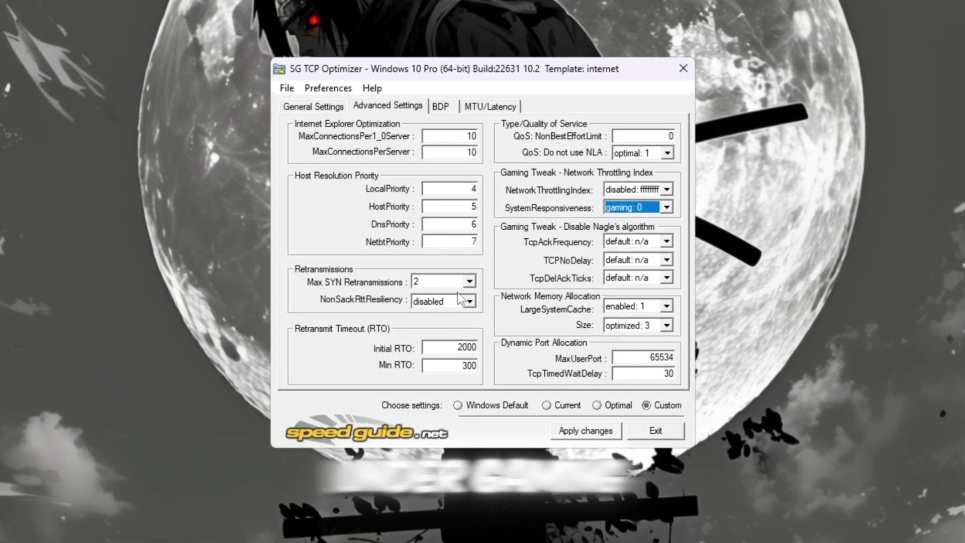
left_click(635, 308)
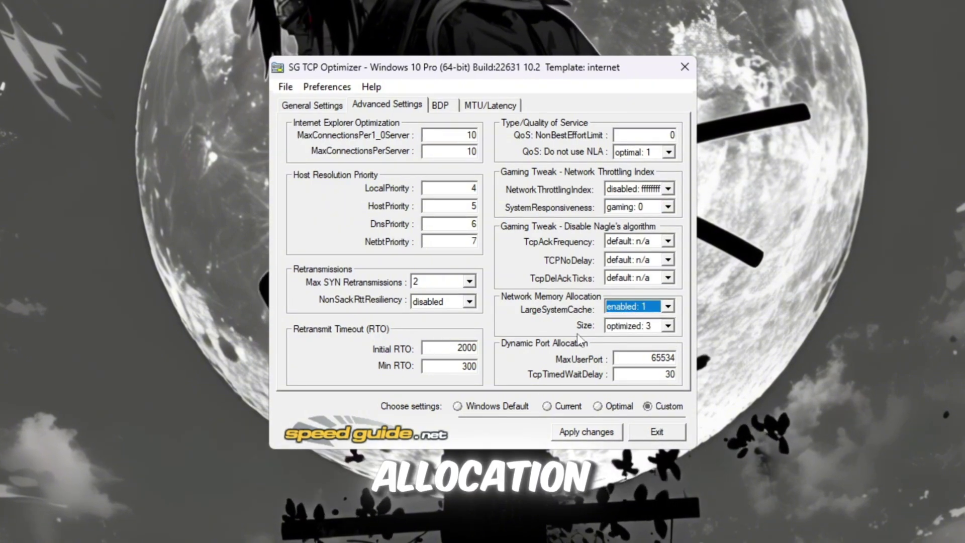
left_click(644, 327)
left_click(646, 329)
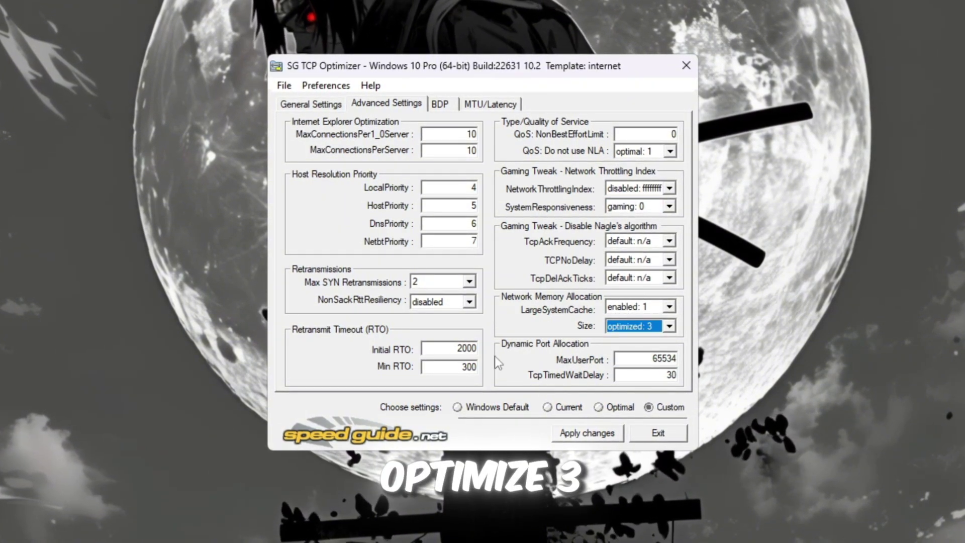
double_click(671, 359)
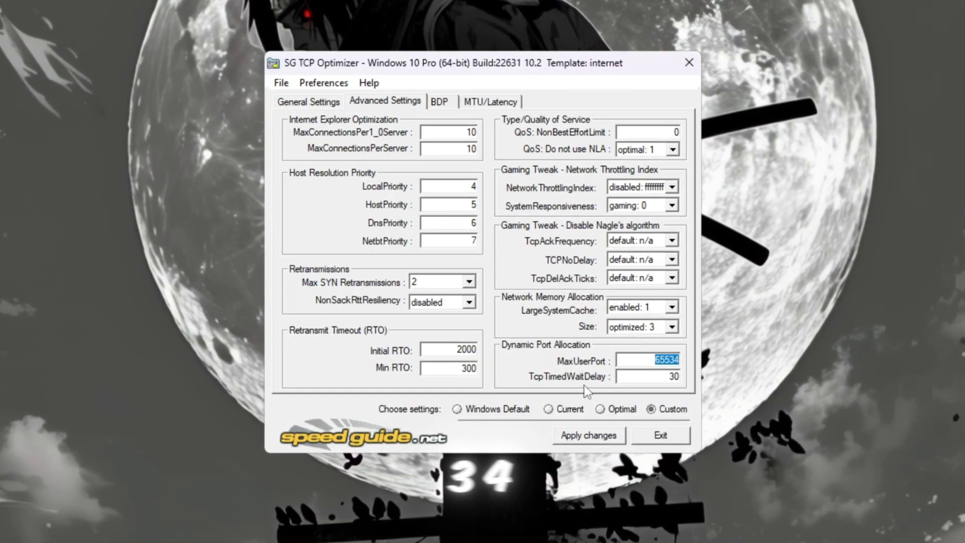
double_click(673, 376)
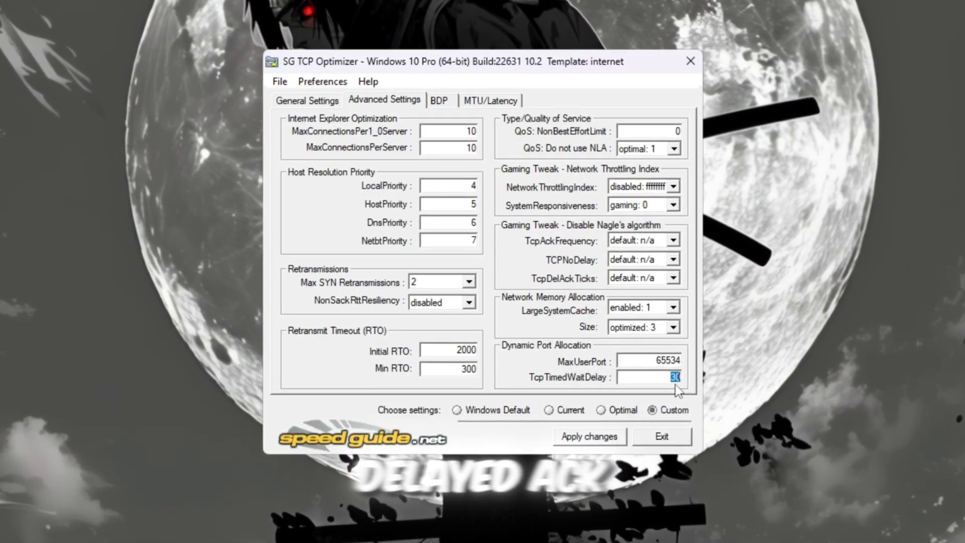
Step: Apply the custom TCP Optimizer changes with the Backup option turned off
left_click(590, 436)
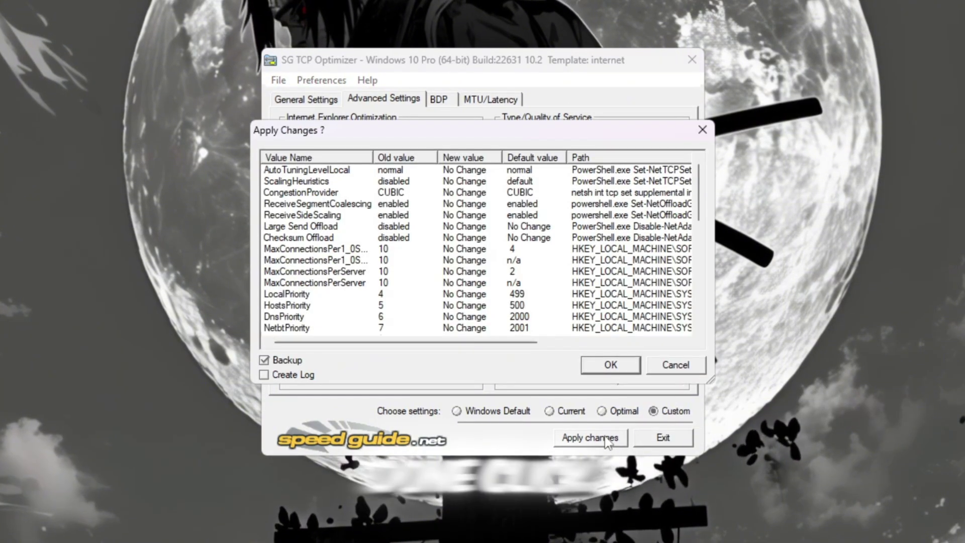
scroll(545, 253, "down", 5)
left_click(281, 361)
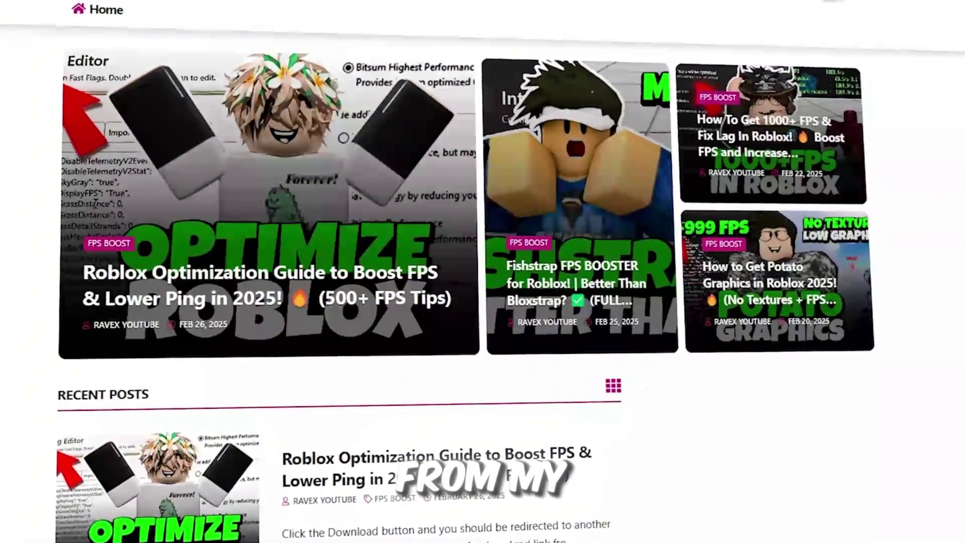
Step: Launch FilterKeysSetter.exe from the 4-Filter Keys Setter folder and minimize File Explorer
scroll(482, 272, "down", 5)
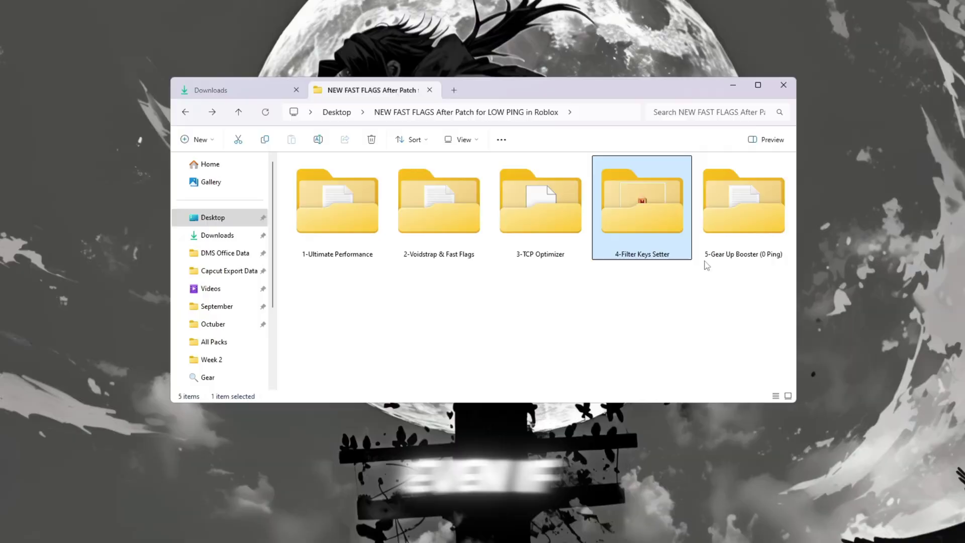
double_click(670, 204)
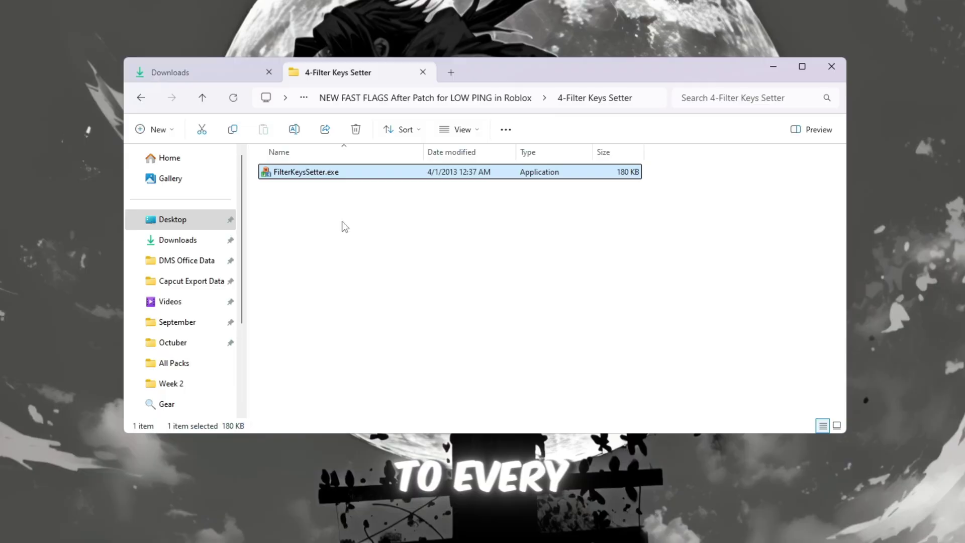
double_click(330, 174)
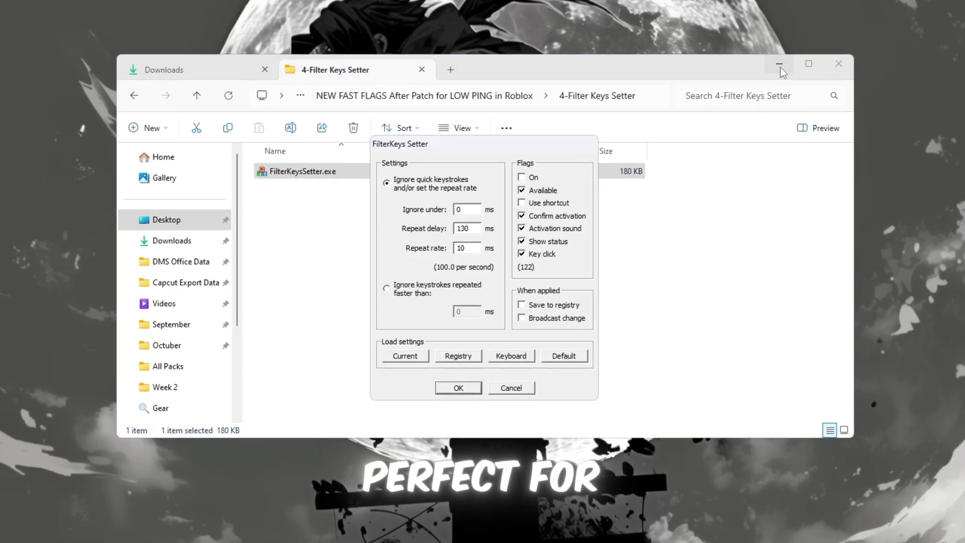
left_click(780, 65)
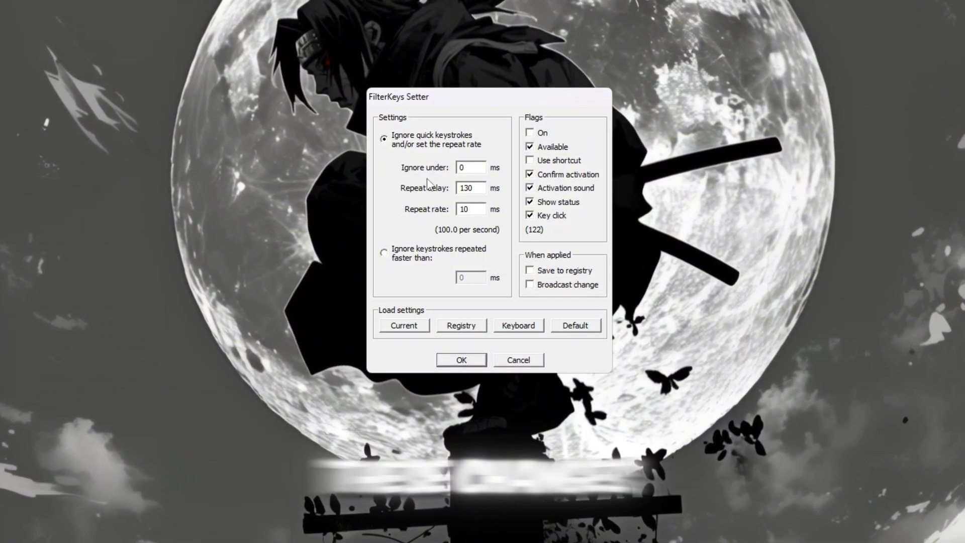
Step: Keep Ignore under 0 ms, Repeat delay 130 ms, Repeat rate 10 ms, and enable Save to registry
left_click(423, 161)
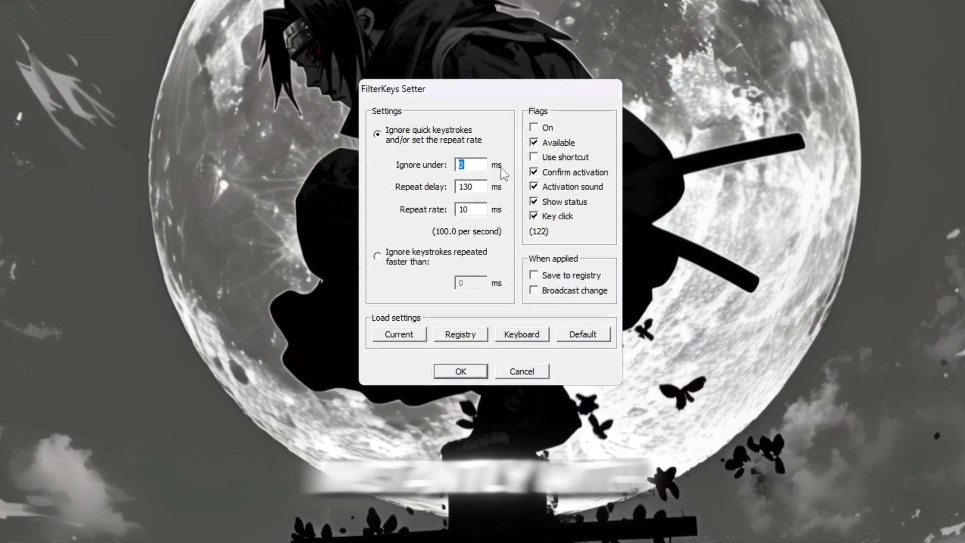
key("Tab")
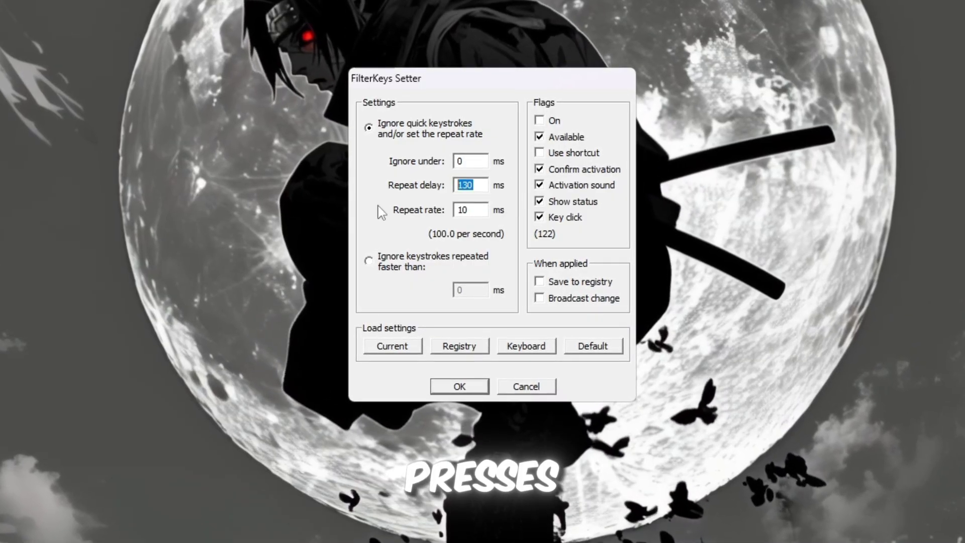
double_click(475, 209)
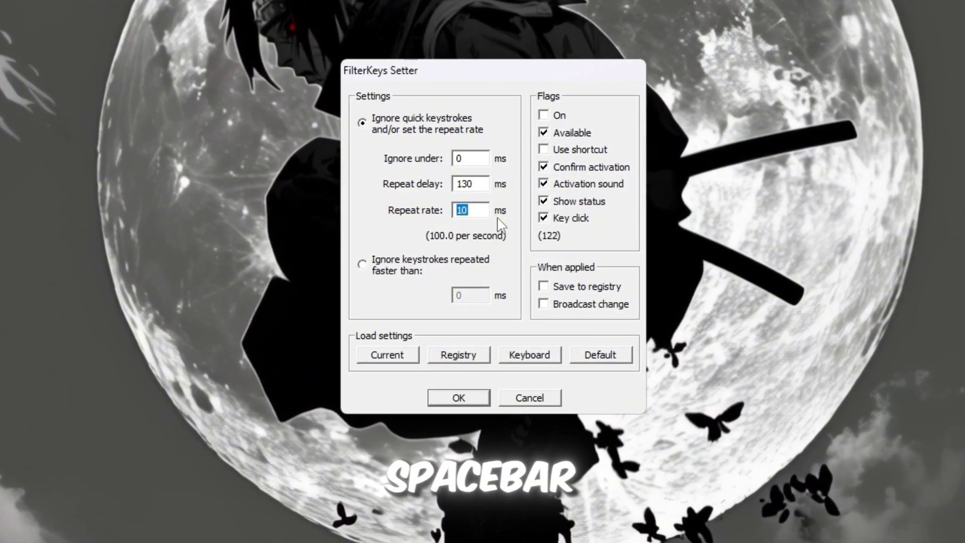
left_click(485, 213)
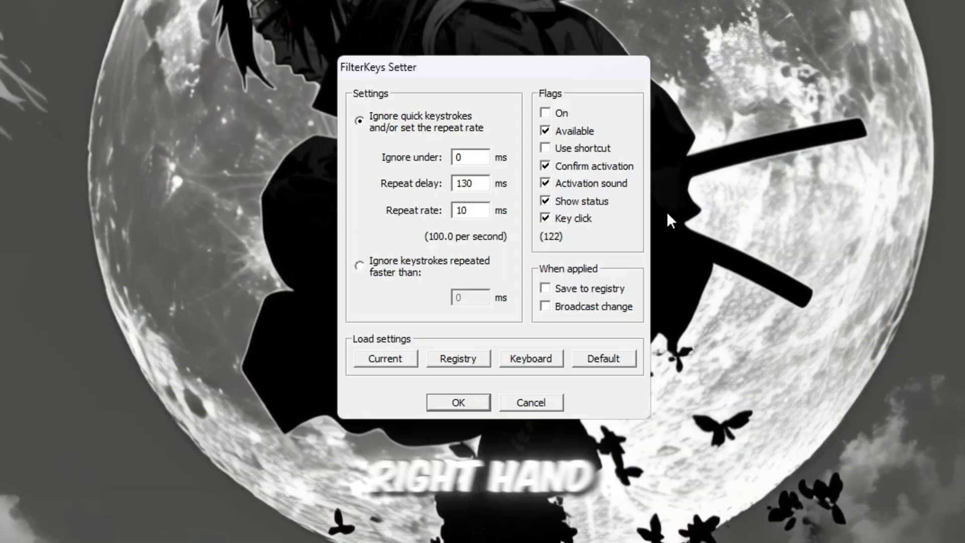
left_click(544, 287)
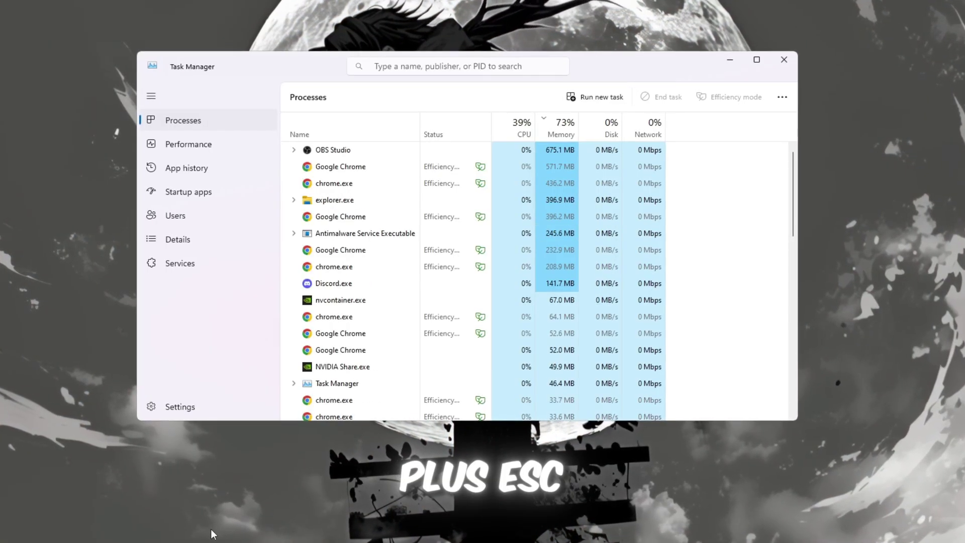
Step: Show Task Manager's Startup apps page and scroll through its entries
left_click(238, 197)
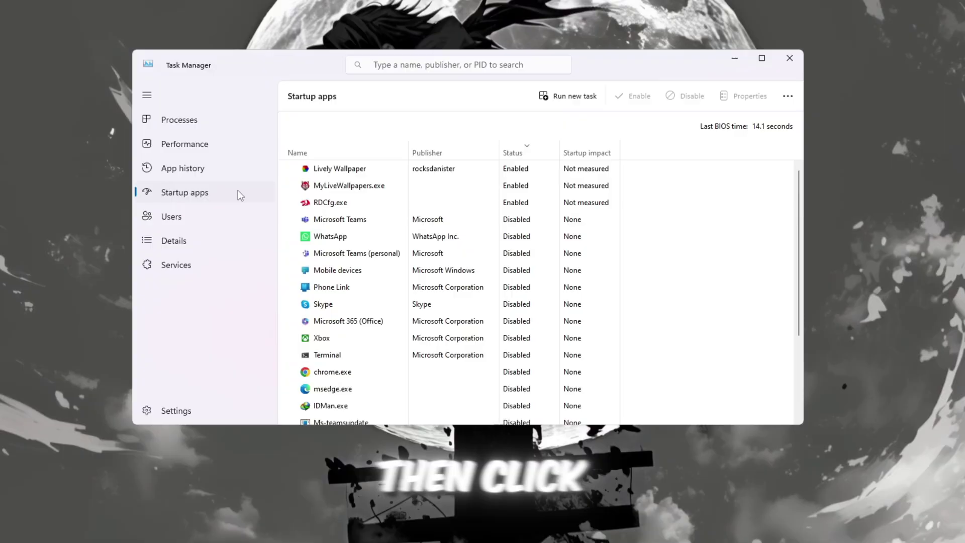
scroll(552, 355, "down", 3)
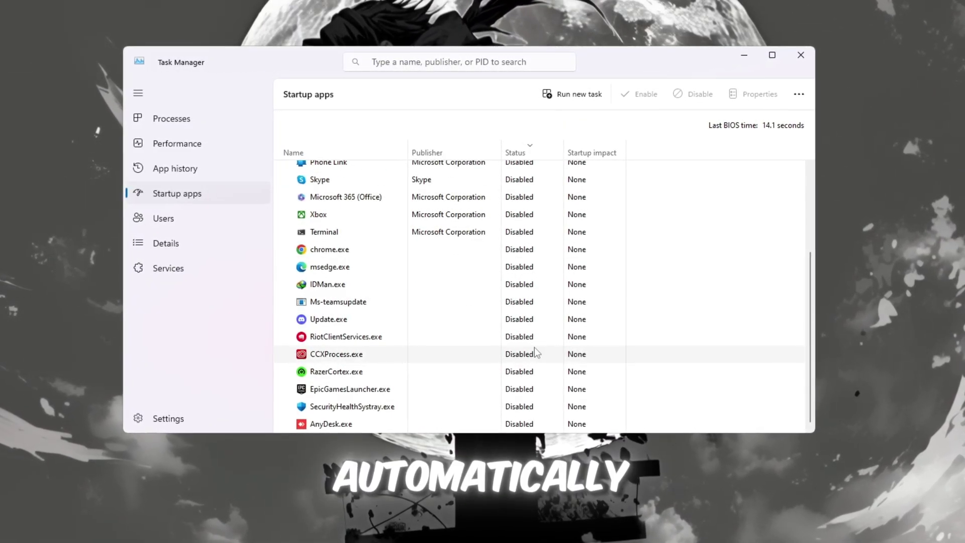
scroll(553, 361, "up", 2)
scroll(618, 309, "down", 1)
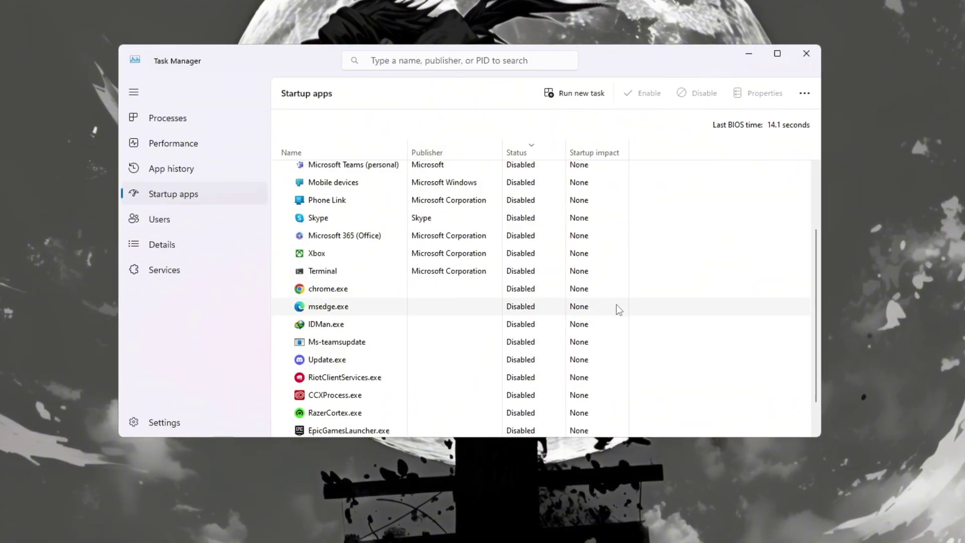
scroll(619, 309, "down", 2)
scroll(427, 372, "up", 4)
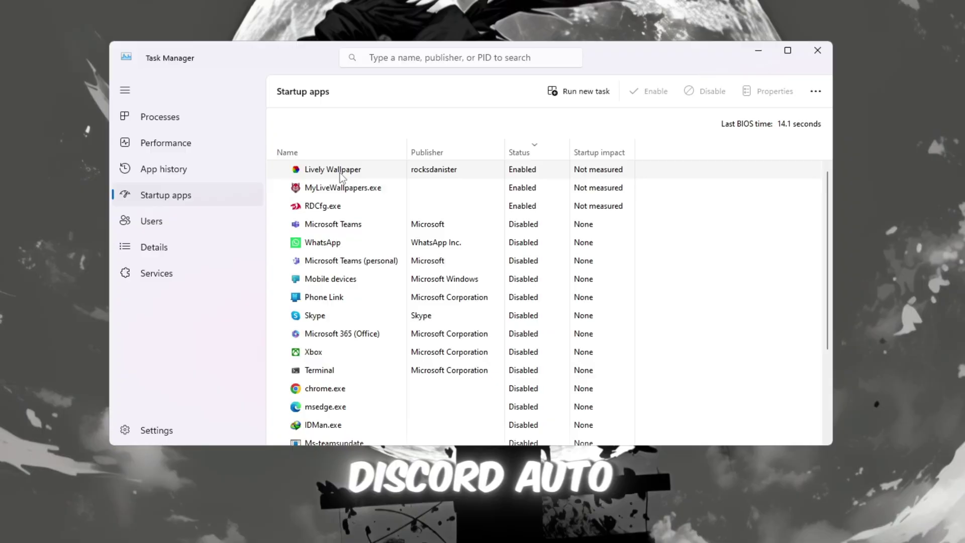
Step: Inspect the options for Lively Wallpaper, MyLiveWallpapers.exe and RDCfg.exe, leaving all three enabled
right_click(508, 170)
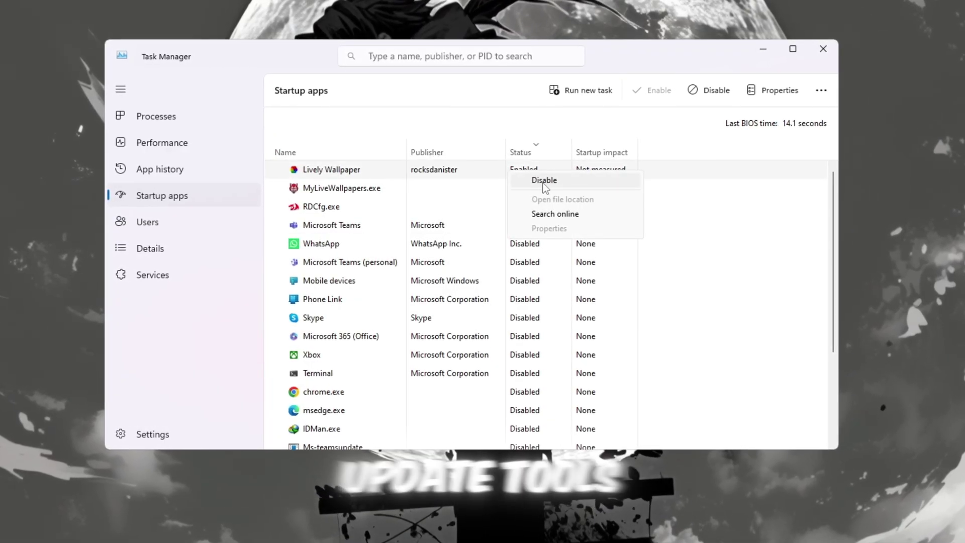
left_click(297, 199)
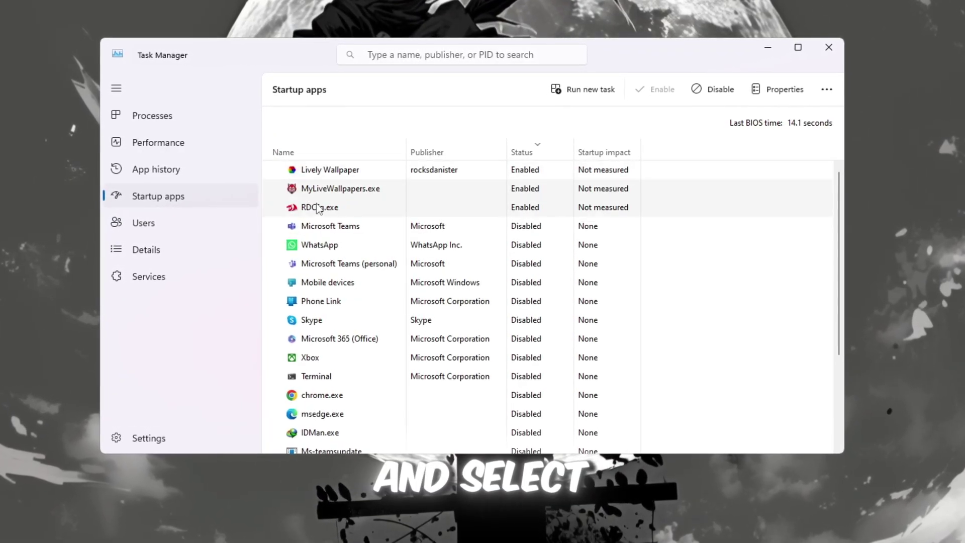
right_click(518, 190)
left_click(499, 215)
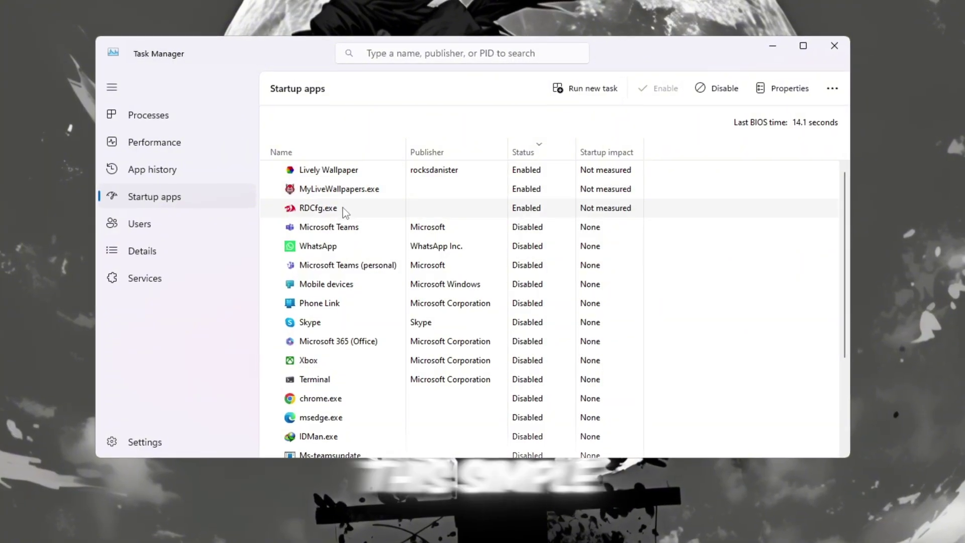
right_click(512, 211)
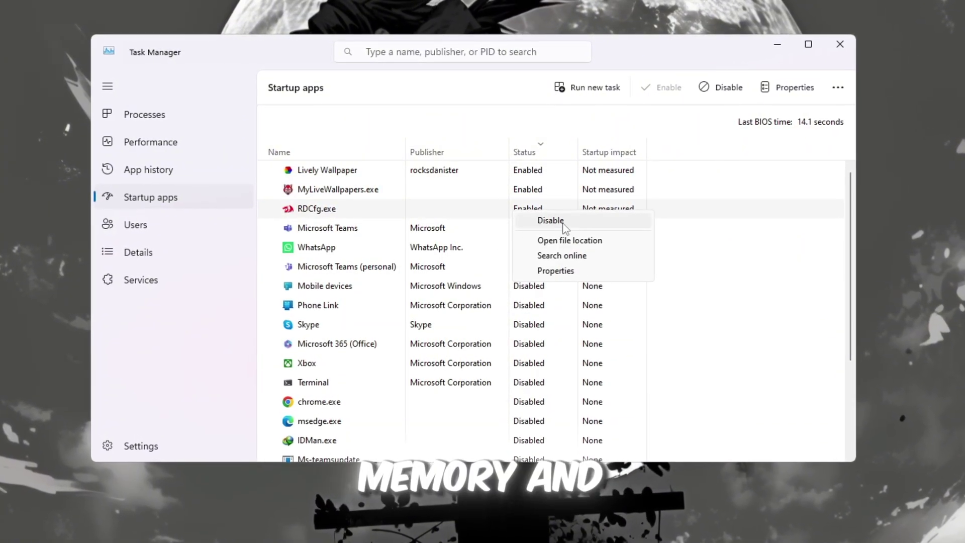
left_click(499, 243)
scroll(501, 347, "down", 2)
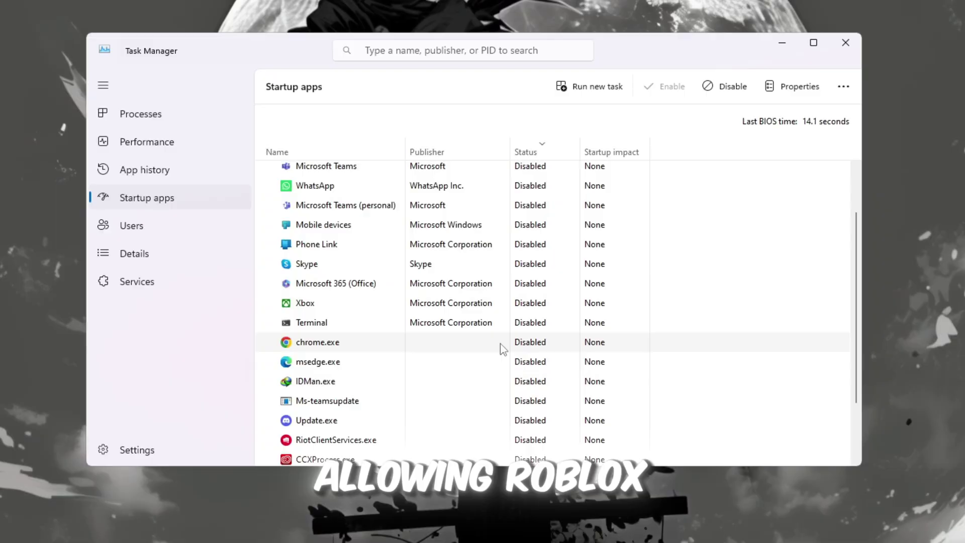
scroll(502, 347, "down", 2)
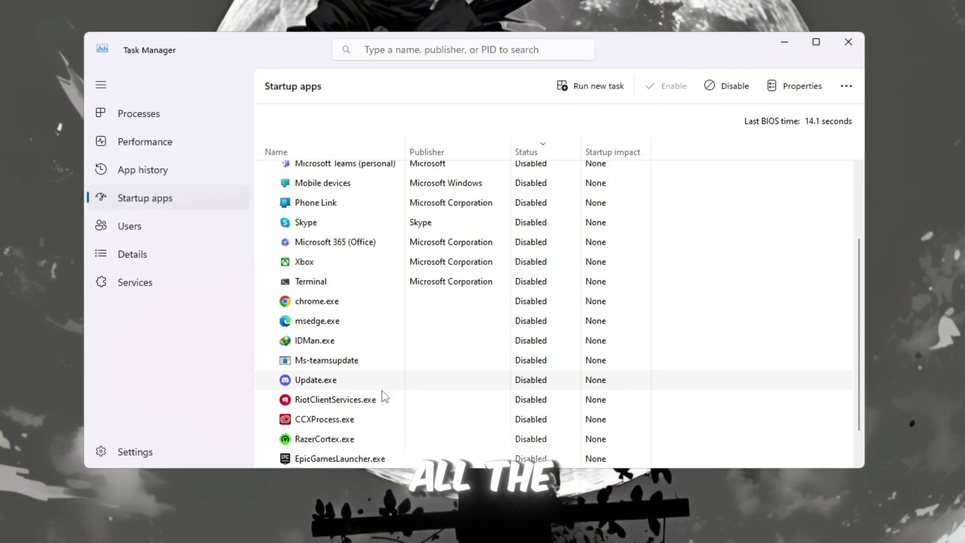
scroll(509, 396, "up", 4)
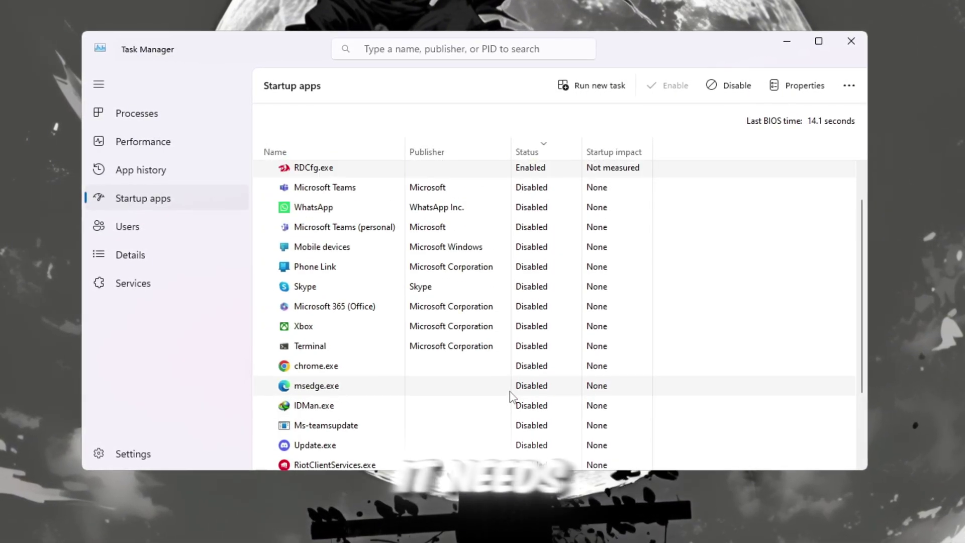